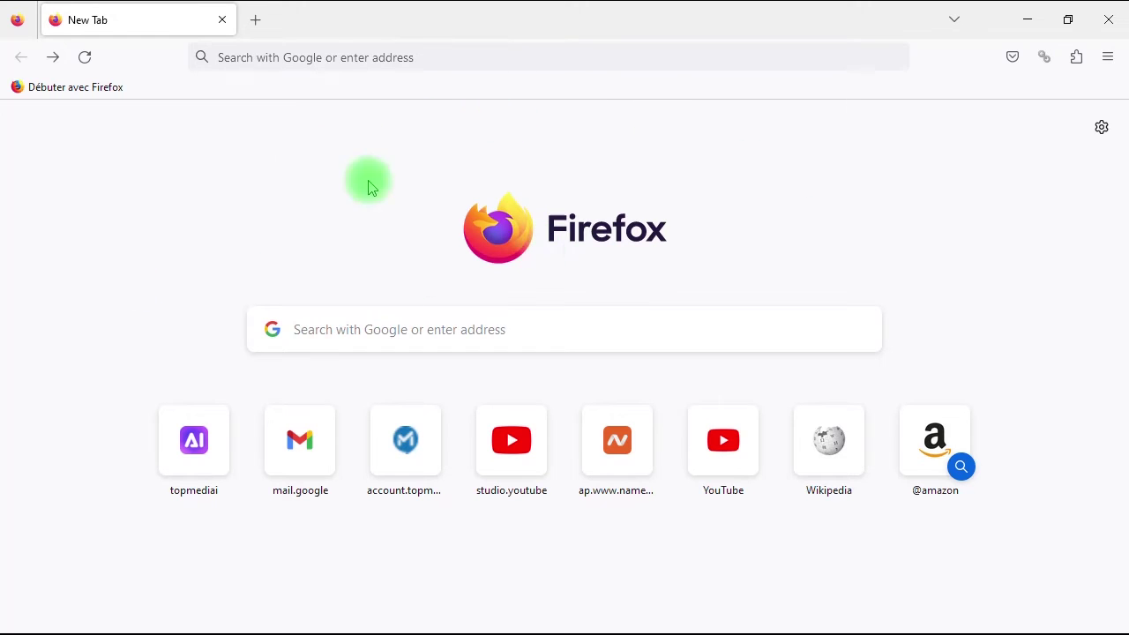
- Go to topmediai.com by typing 'topmedia' and accepting the suggested address
click(301, 57)
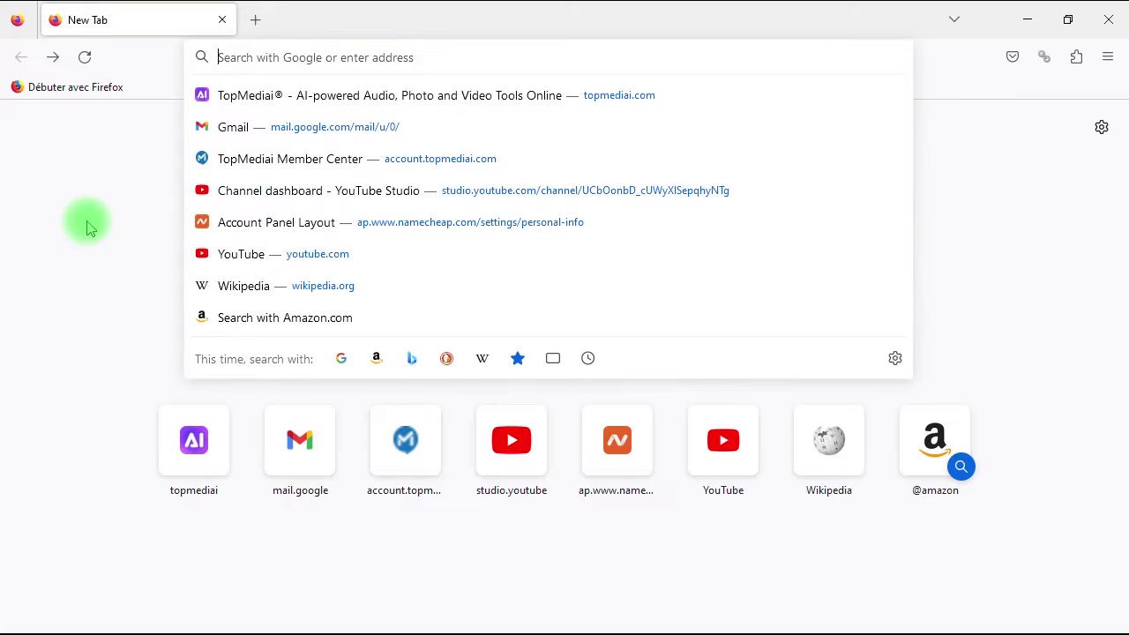
text(top)
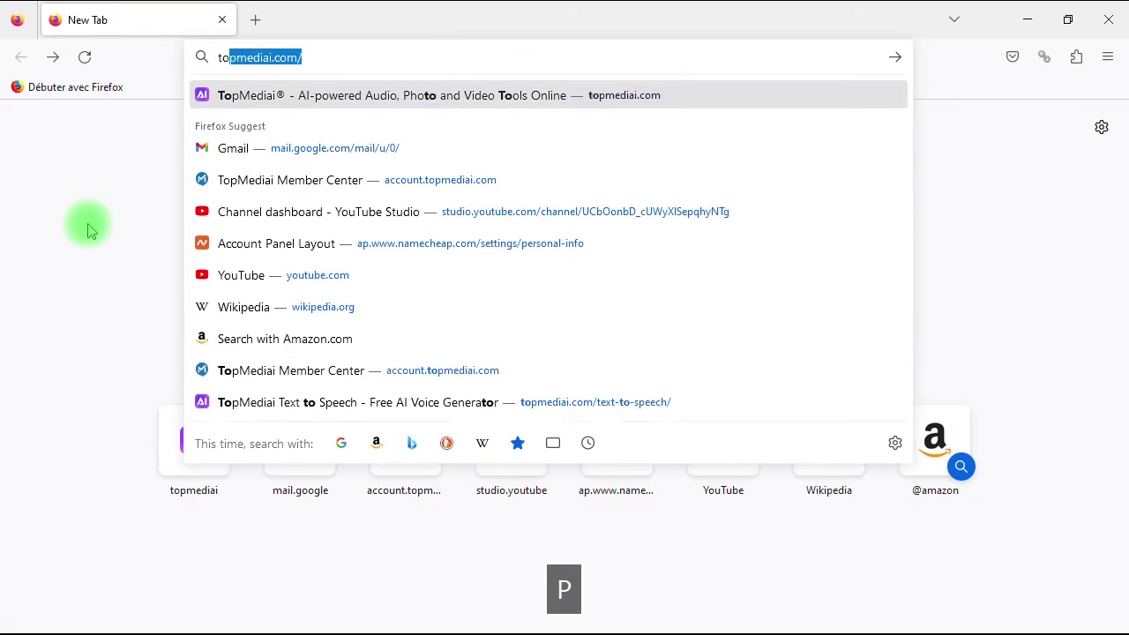
text(mediai)
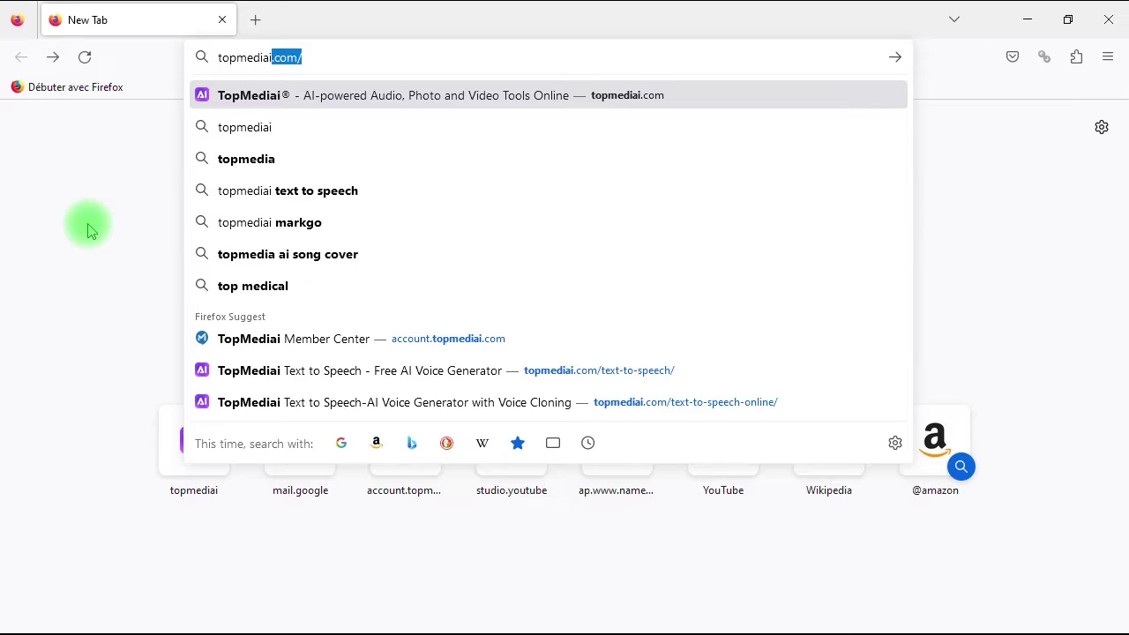
key(Right)
key(Return)
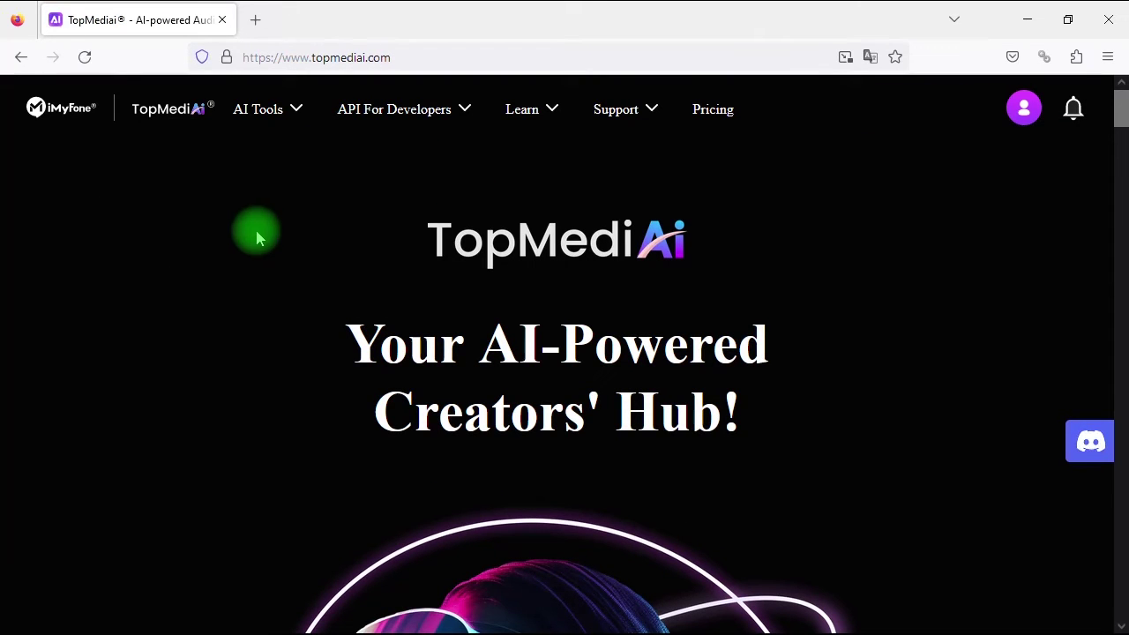
- Open the site's AI Text to Speech page and launch the online editor
mouse_move(1030, 114)
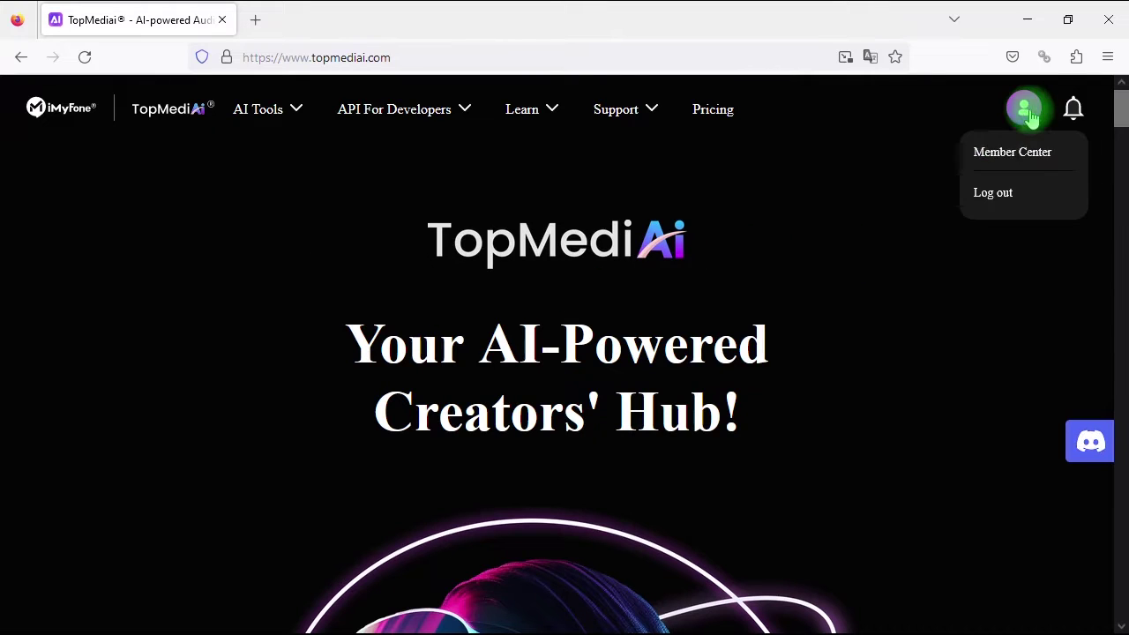
mouse_move(287, 127)
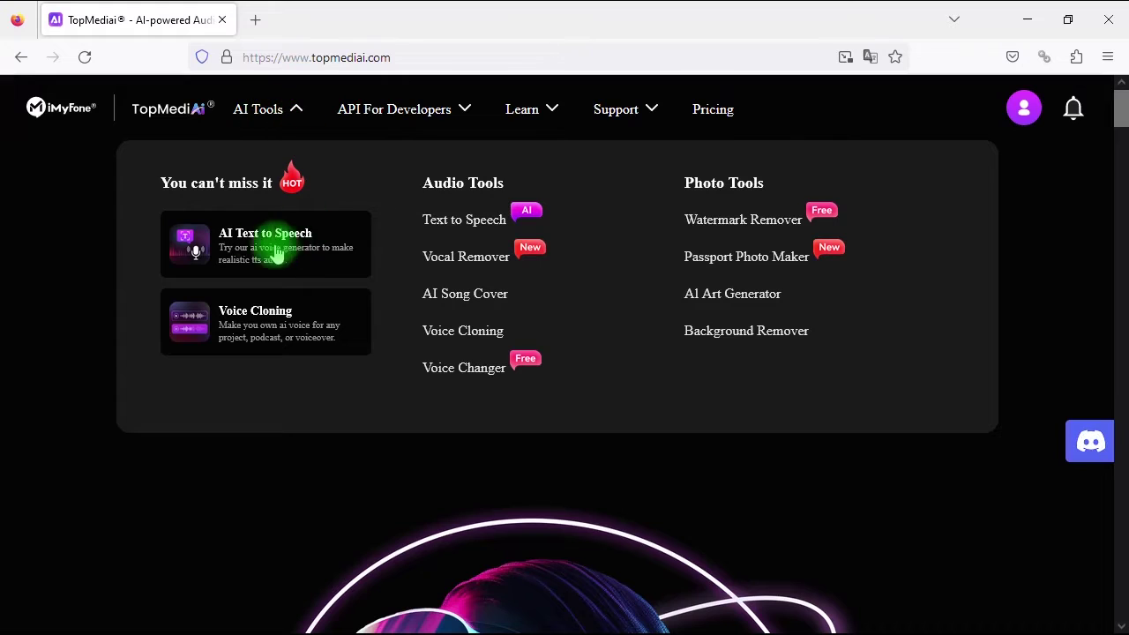
click(334, 244)
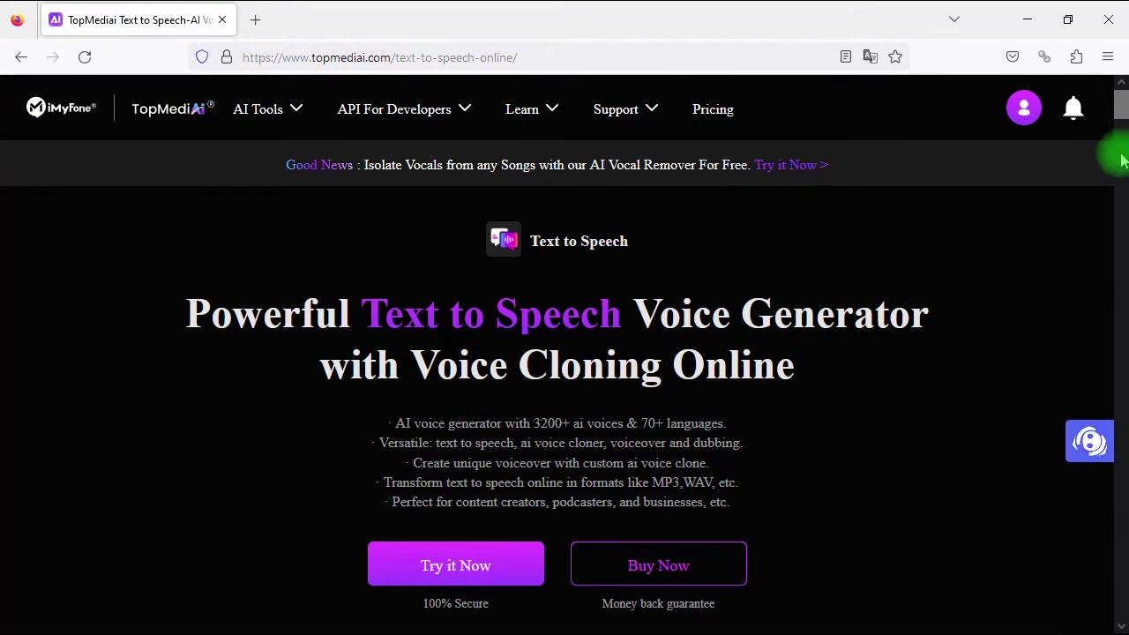
scroll(1124, 120, down, 2)
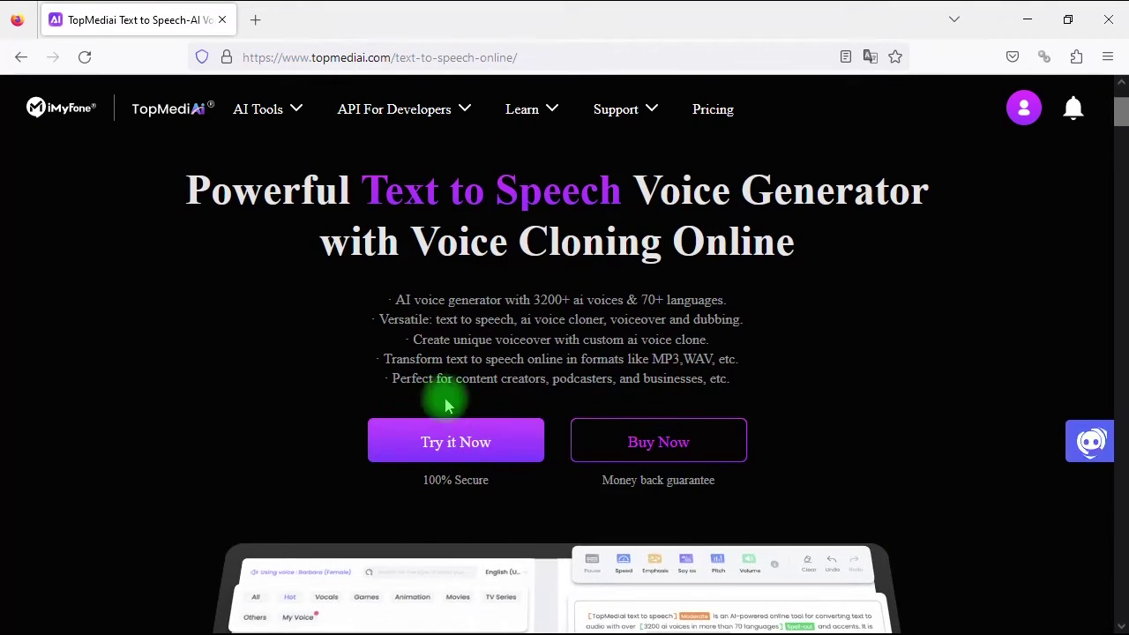
click(512, 448)
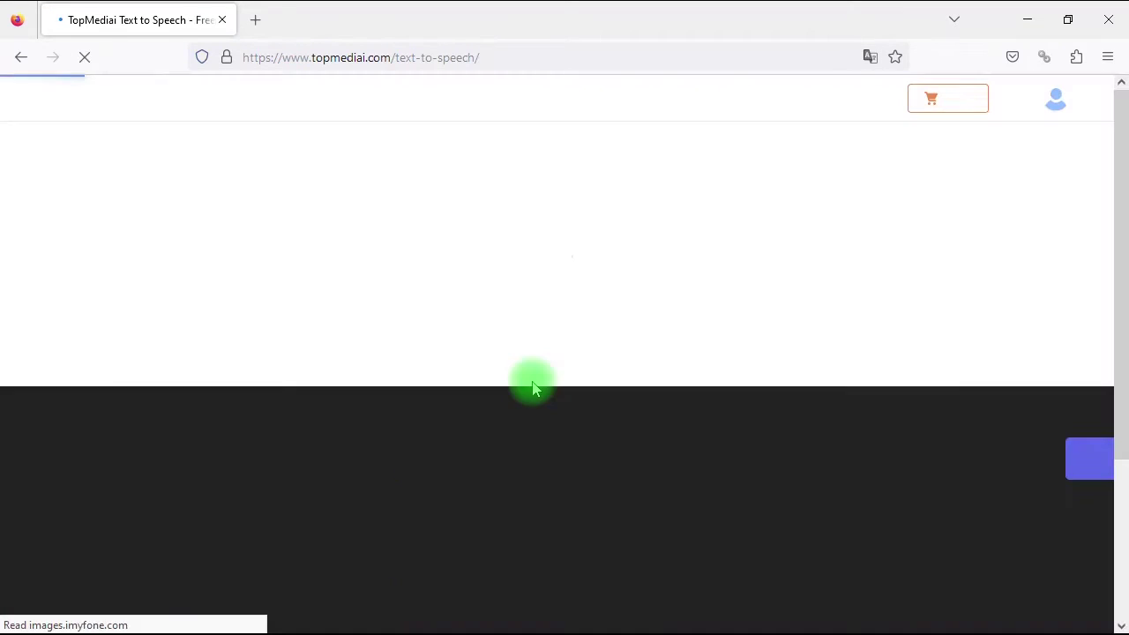
- Scroll through the editor's voice category sidebar to look over the available voices
scroll(1122, 168, down, 2)
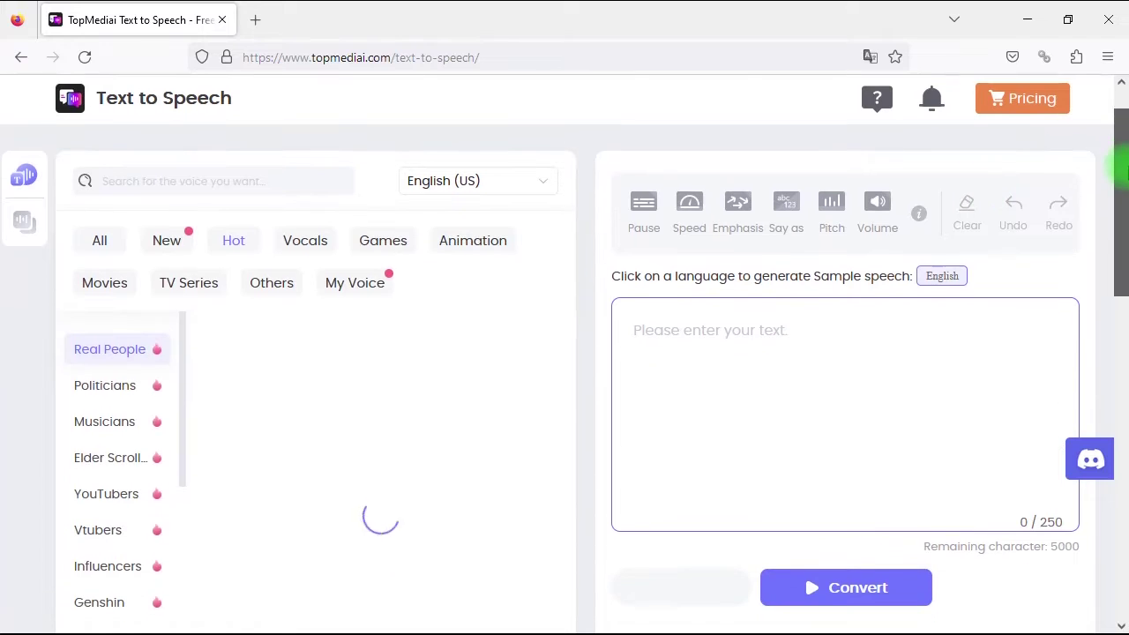
scroll(1121, 177, down, 1)
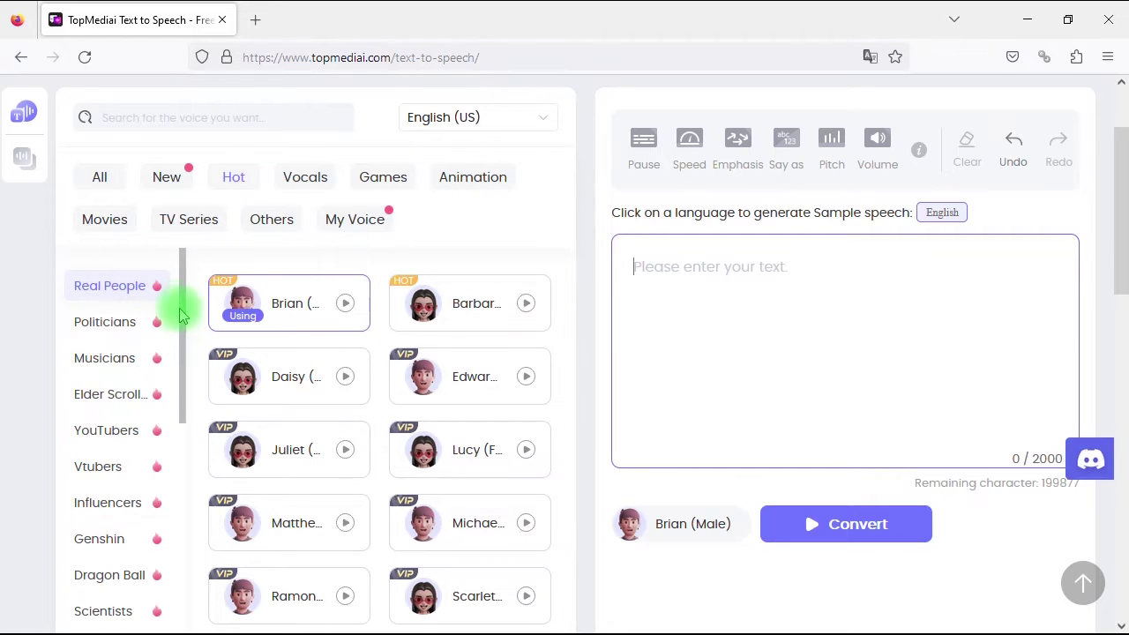
drag(184, 304, 256, 260)
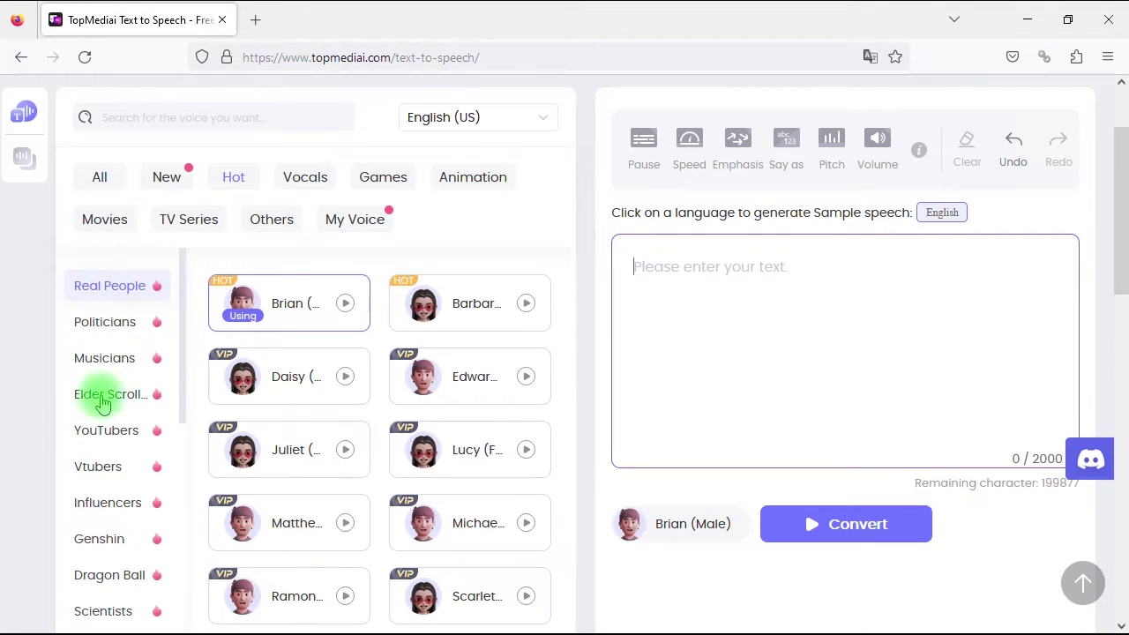
scroll(182, 370, down, 3)
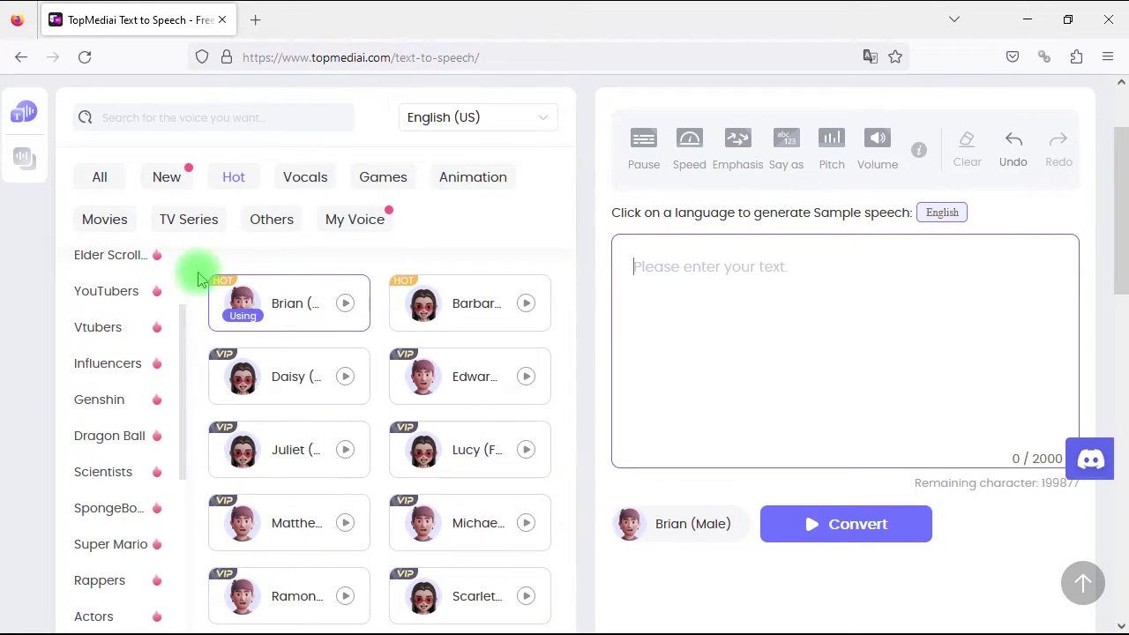
scroll(189, 270, up, 3)
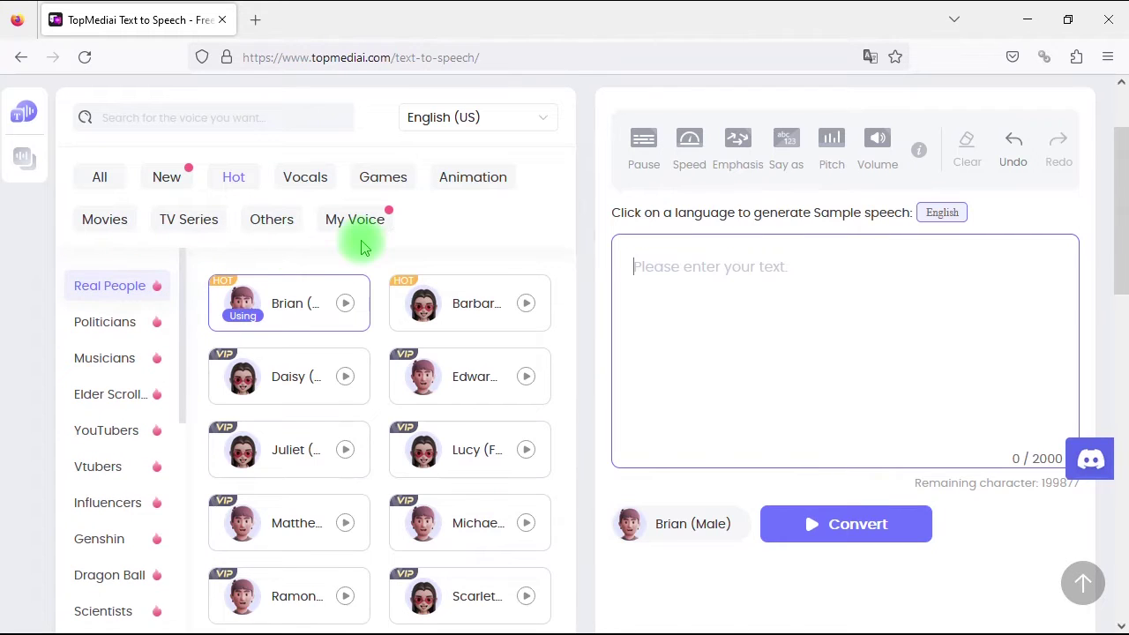
- Browse the language variants list and keep English (US) selected
click(541, 119)
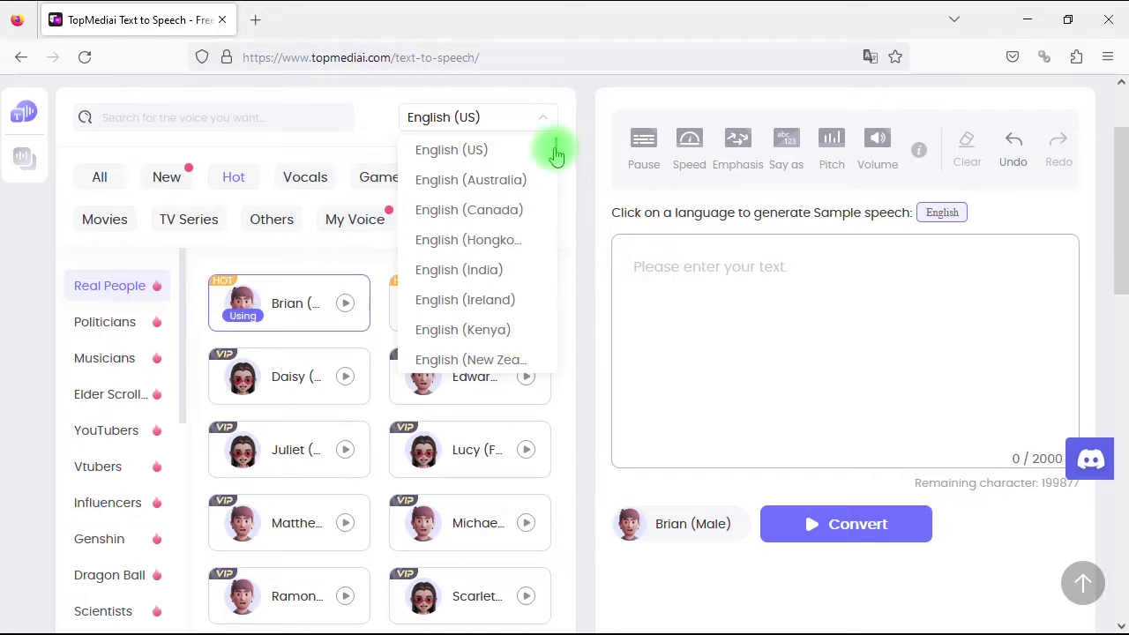
drag(558, 150, 569, 104)
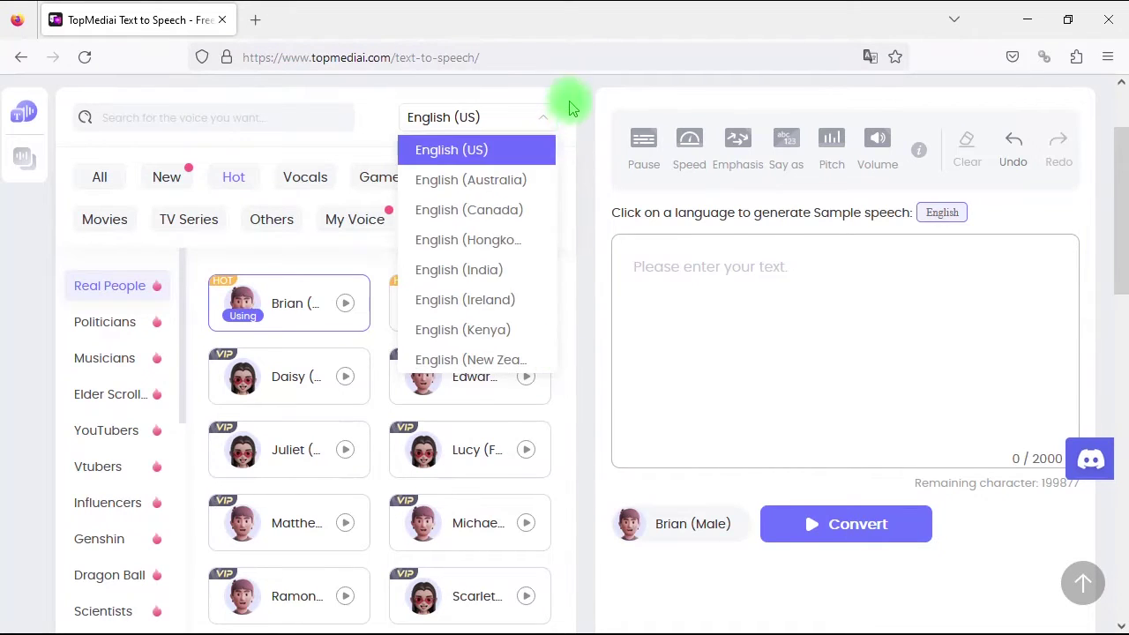
click(569, 104)
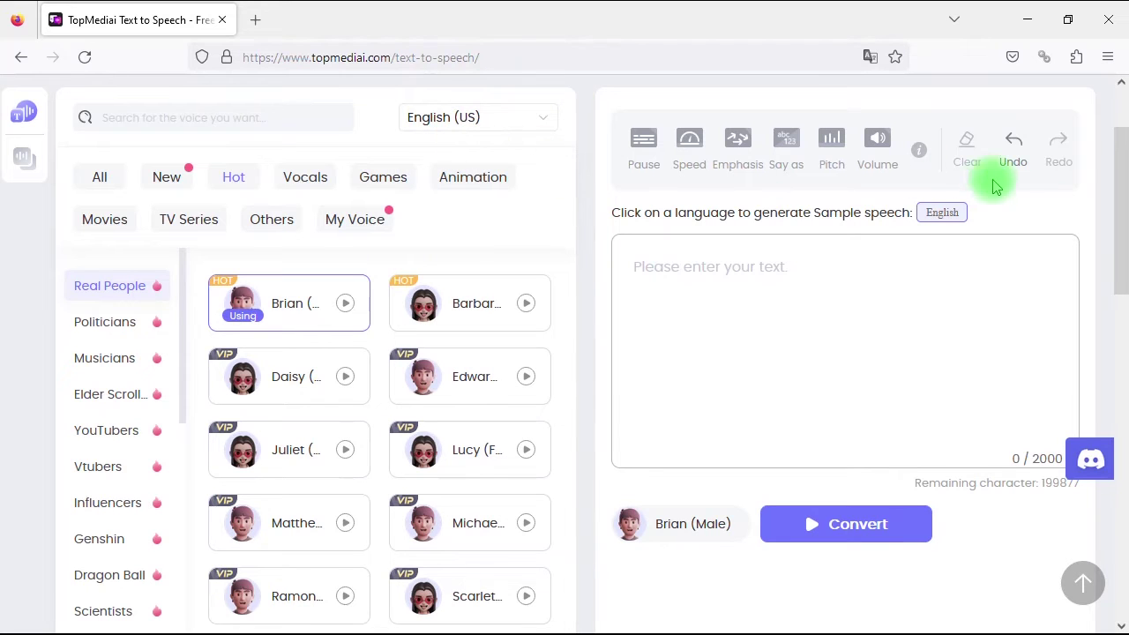
drag(1119, 172, 1119, 169)
- Convert 'Hello and welcome in this new video tutorial brought to you by hdesigntutorials.com' to speech
click(721, 284)
text(Hello )
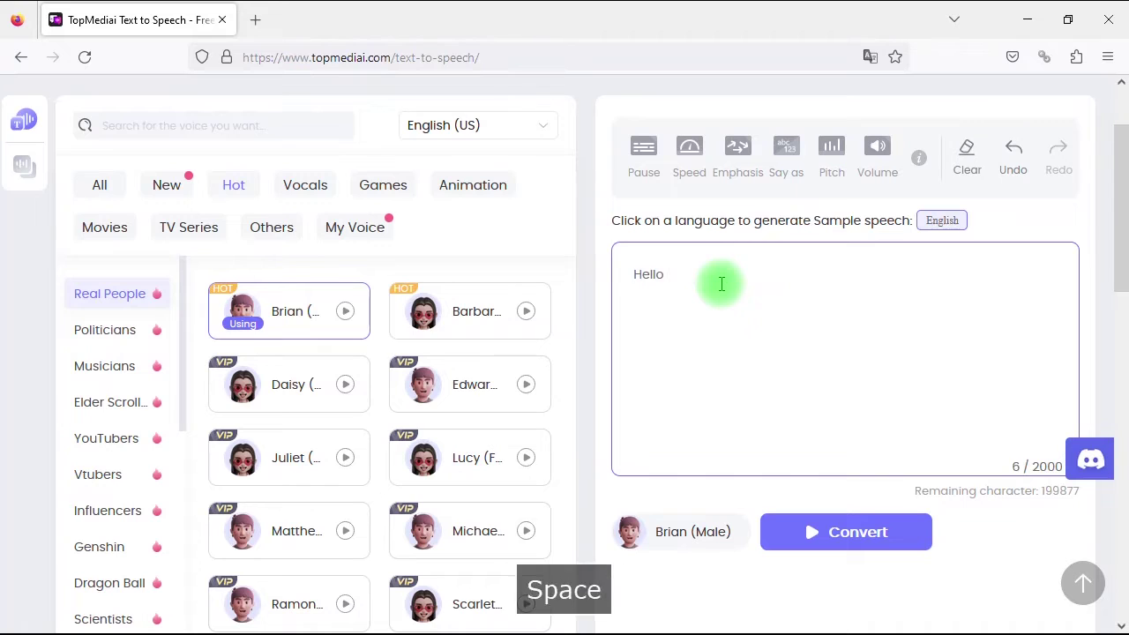
text(and welcome in this new video tutorial b)
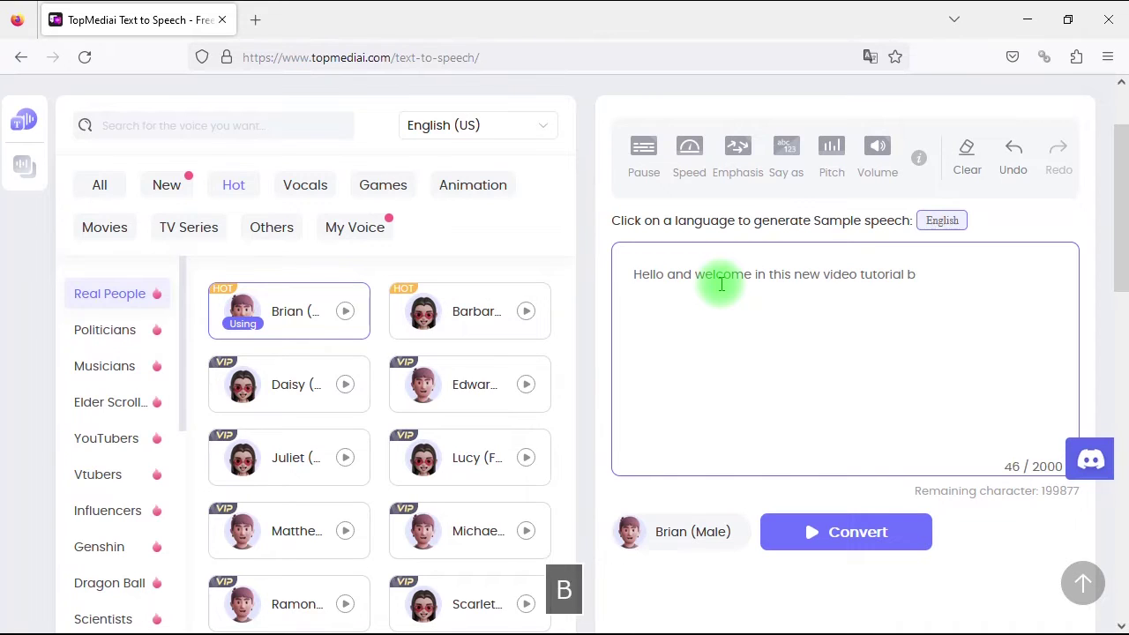
text(rought to you by hdesigntutorials.com)
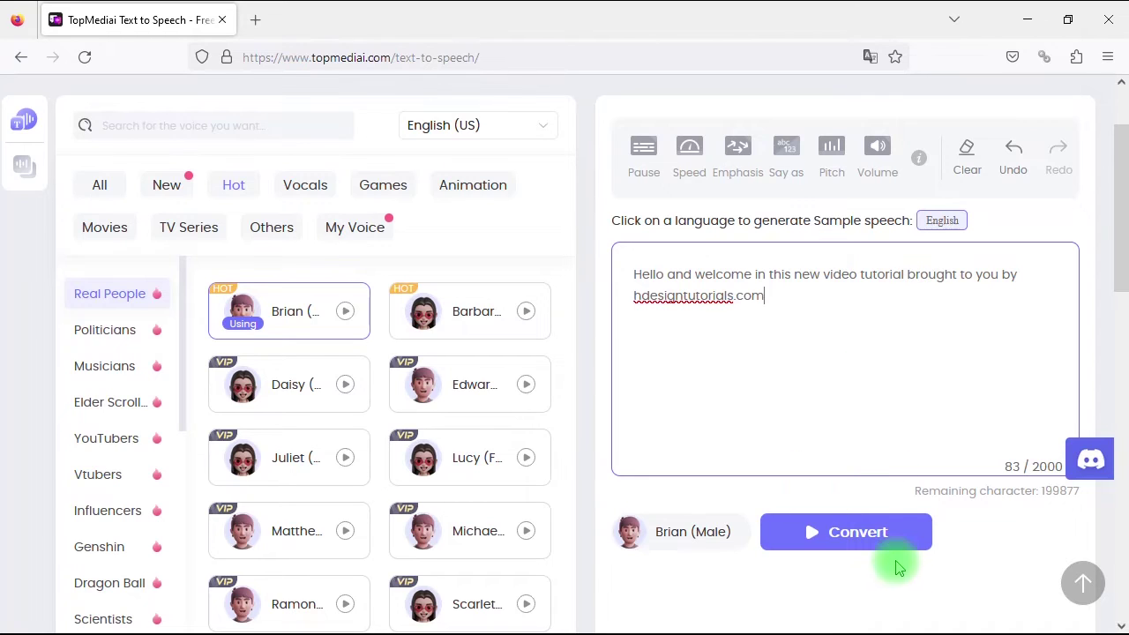
click(857, 532)
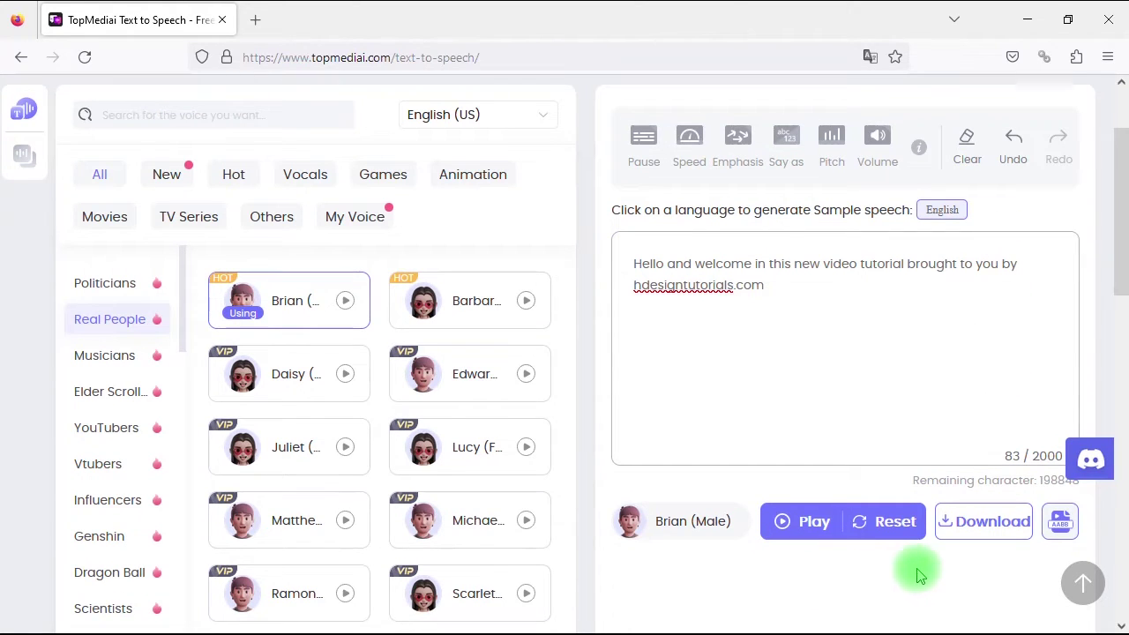
- Download the audio as Brian (Male).mp3 and open it from the downloads panel
click(968, 529)
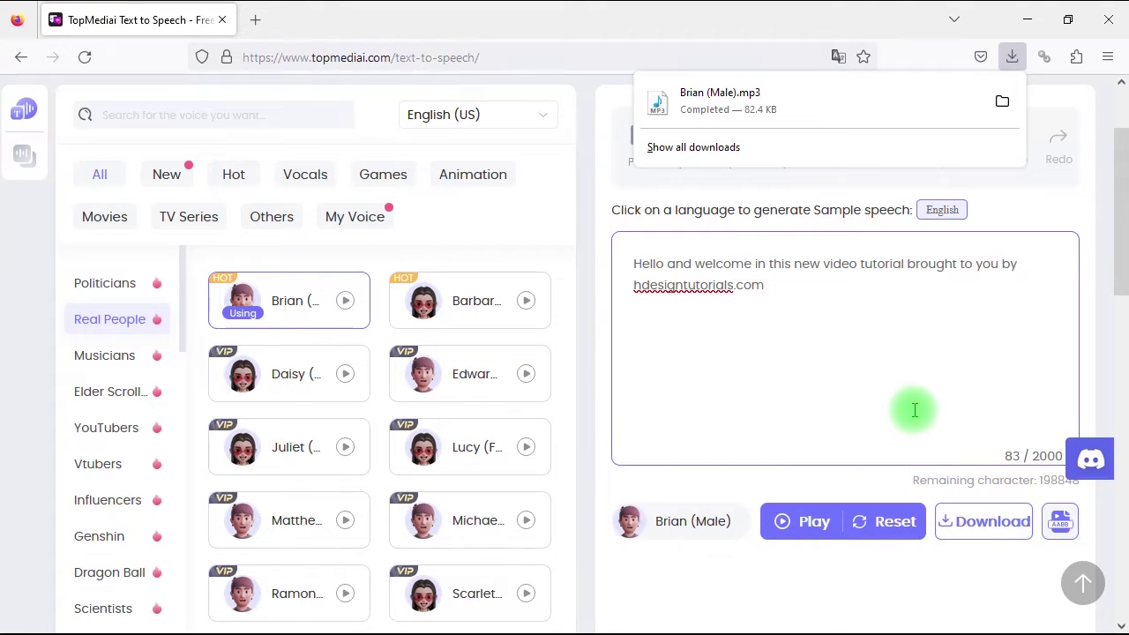
click(679, 105)
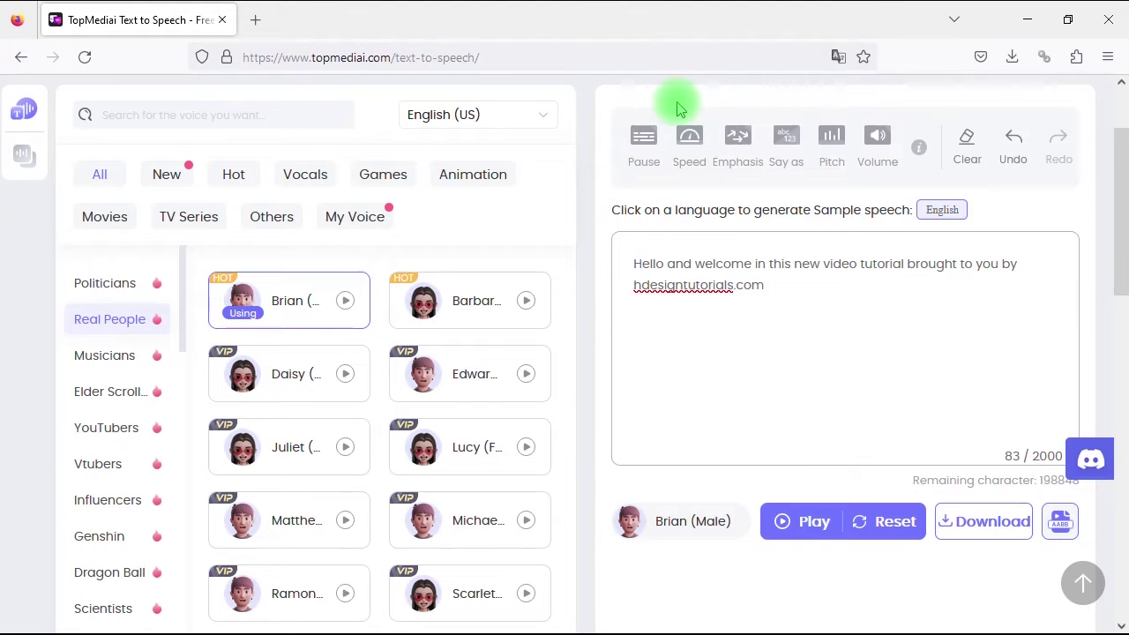
key(alt+Tab)
key(alt+Tab)
- Listen to the 5-second Brian (Male) clip in Windows Media Player, then close it
key(Tab)
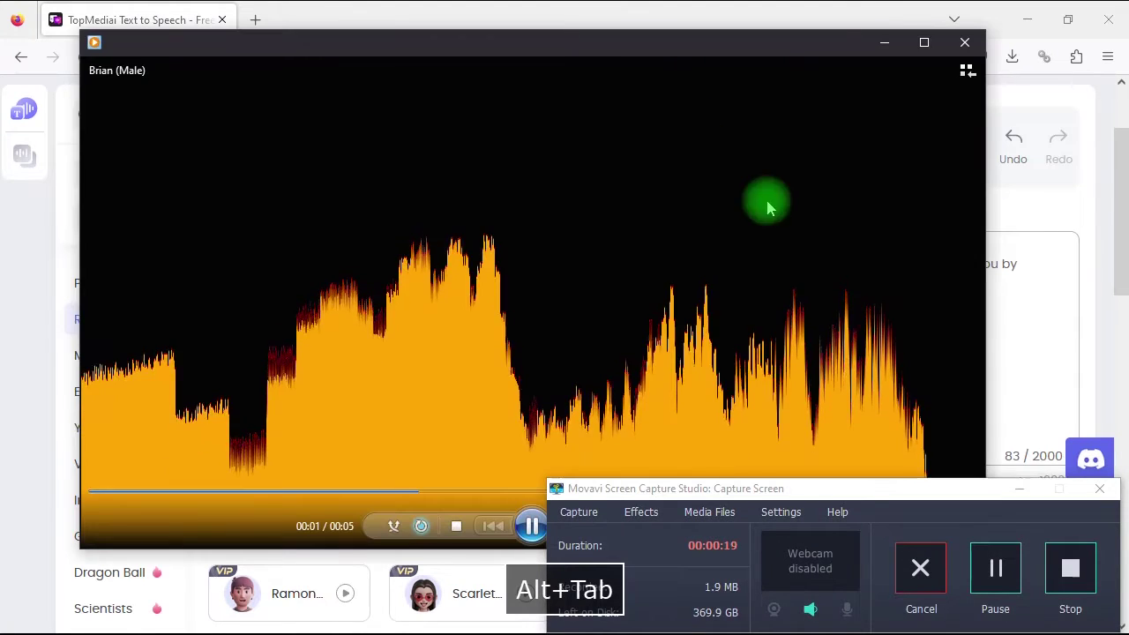
drag(679, 41, 746, 74)
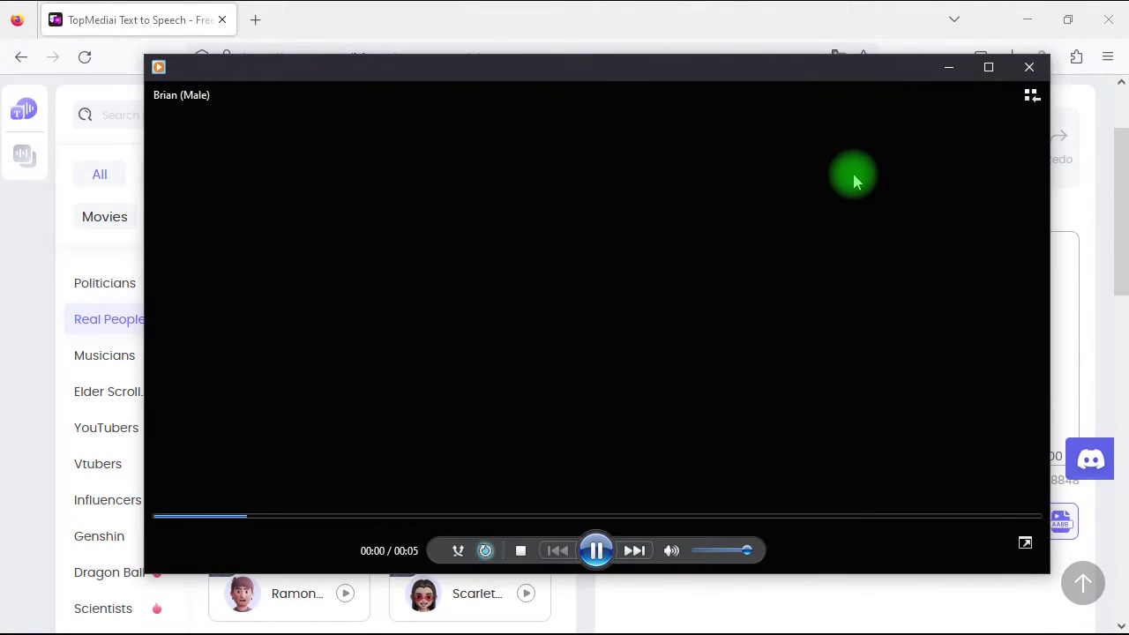
click(1028, 69)
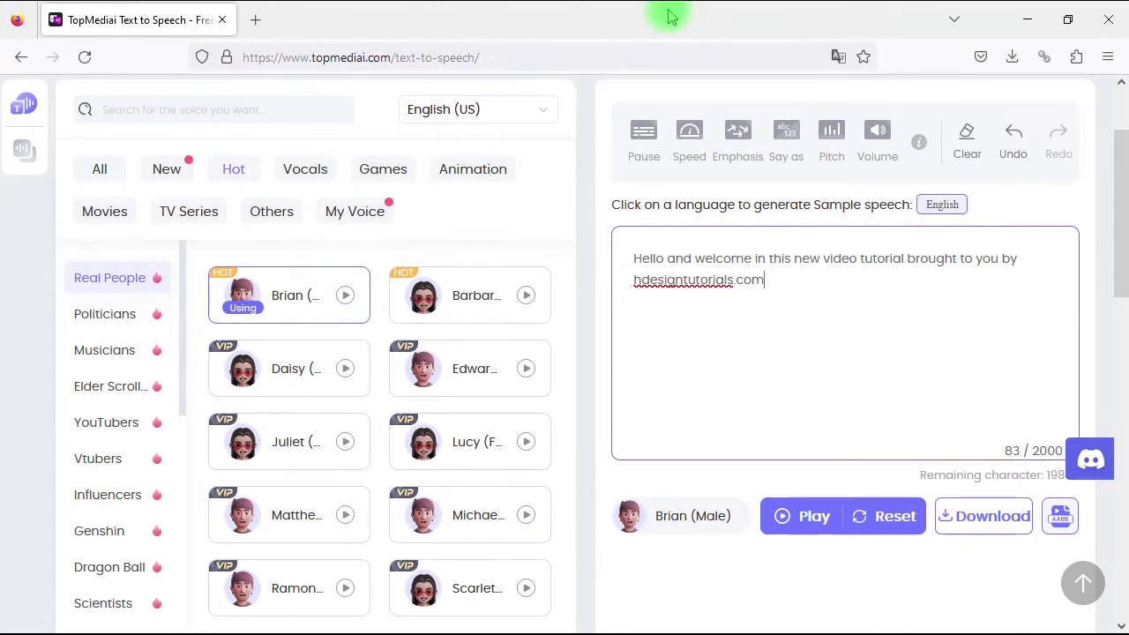
- Regenerate the welcome narration with the Barbara (Female) voice and select the whole text
mouse_move(914, 139)
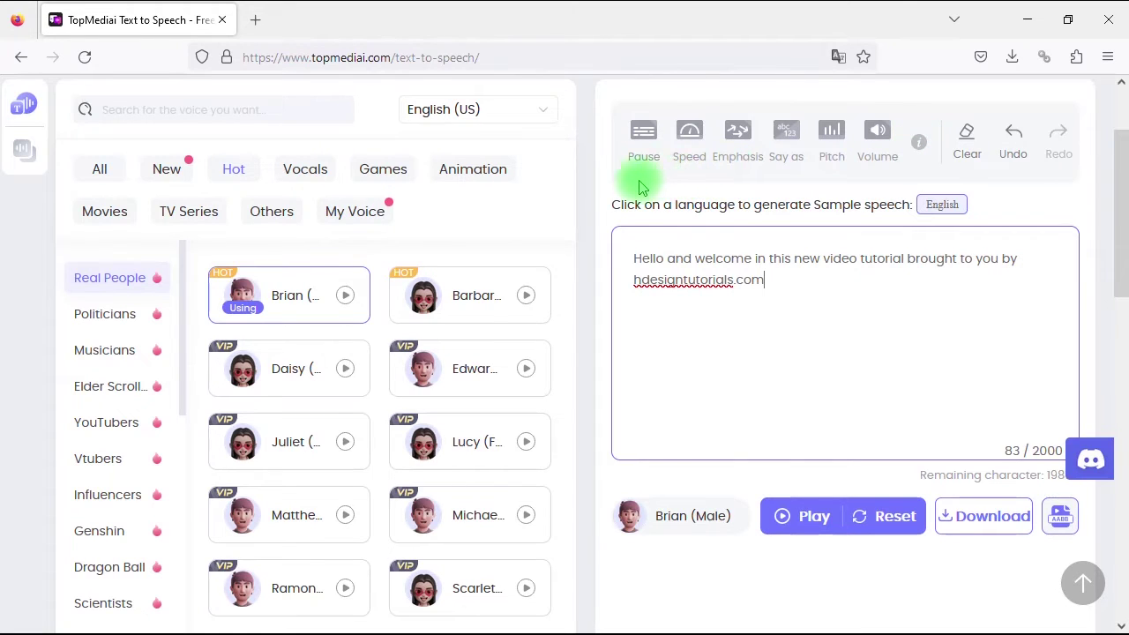
click(484, 304)
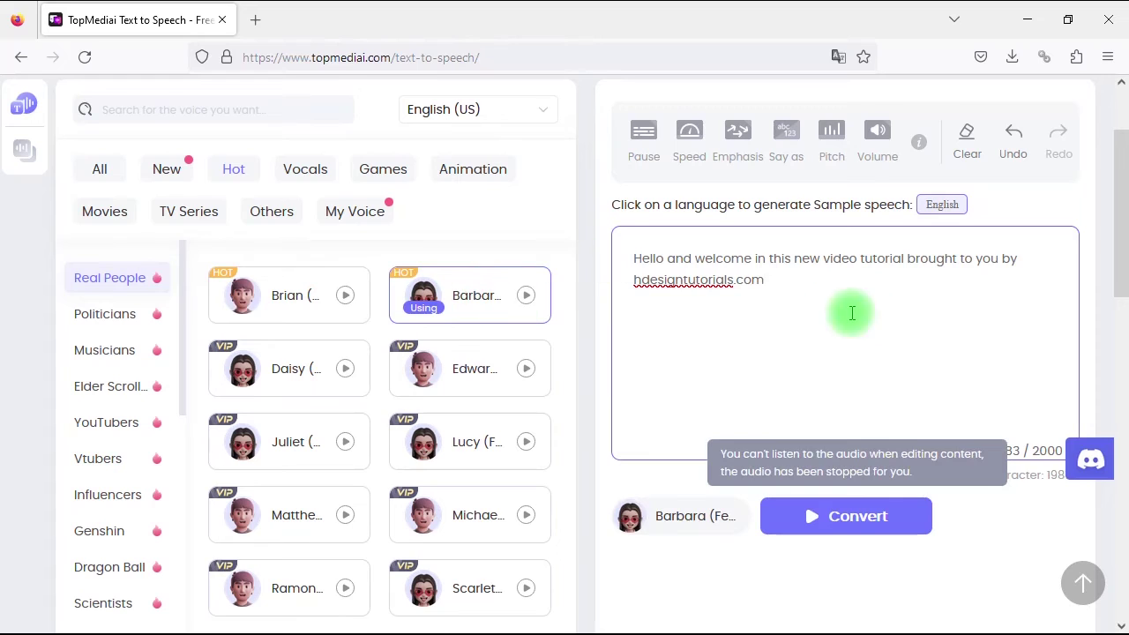
click(825, 518)
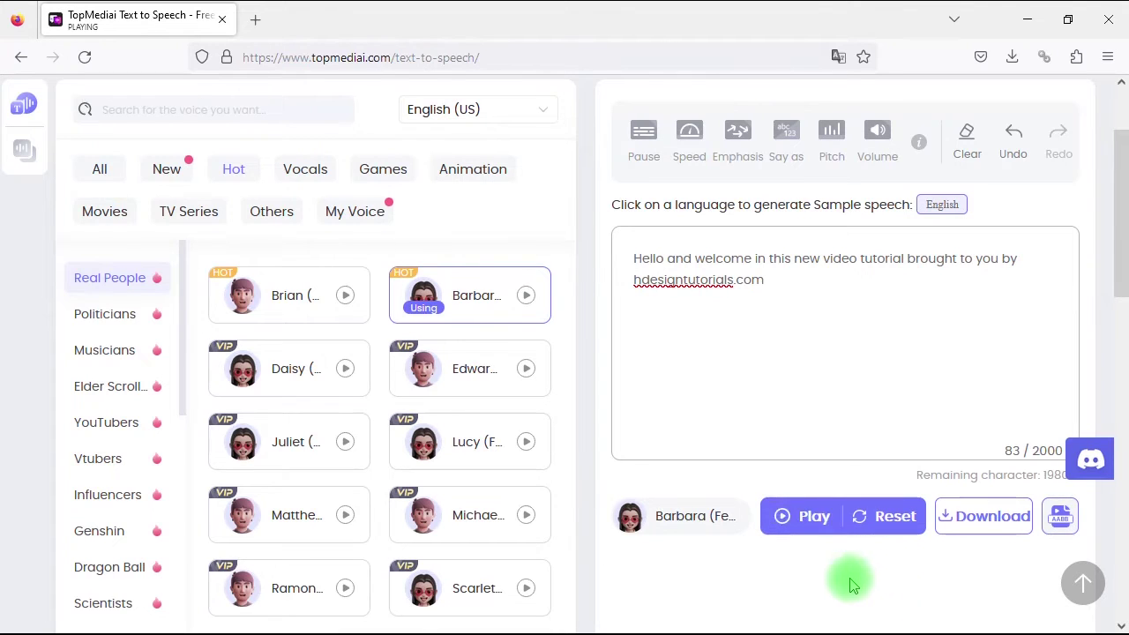
drag(775, 278, 629, 256)
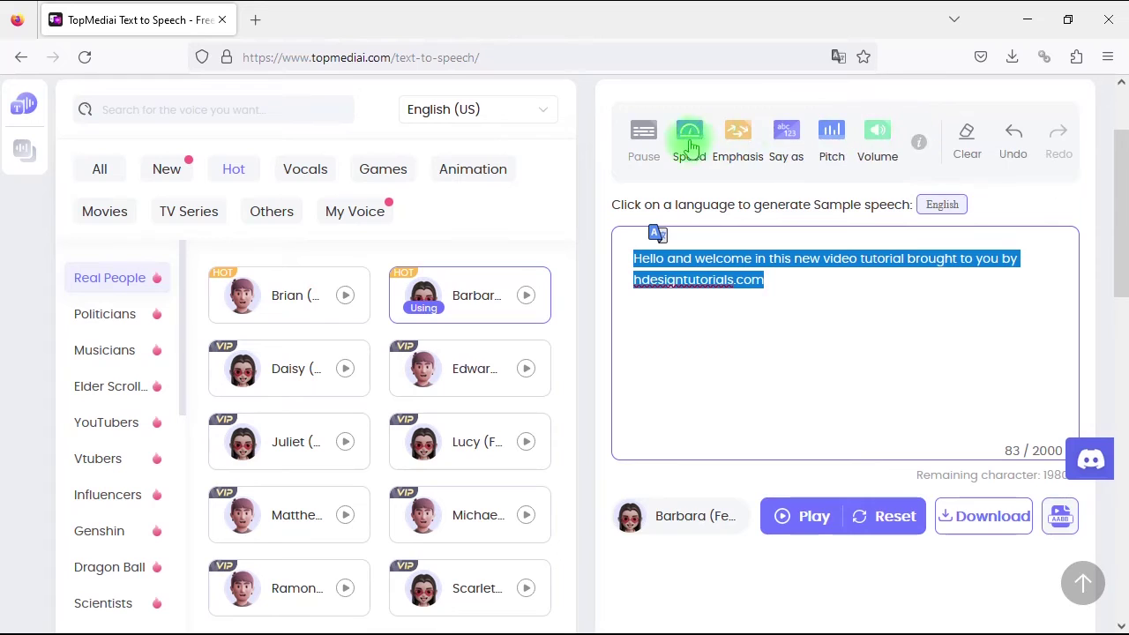
- Insert a 2s pause after 'tutorial' and generate the narration with it
click(798, 289)
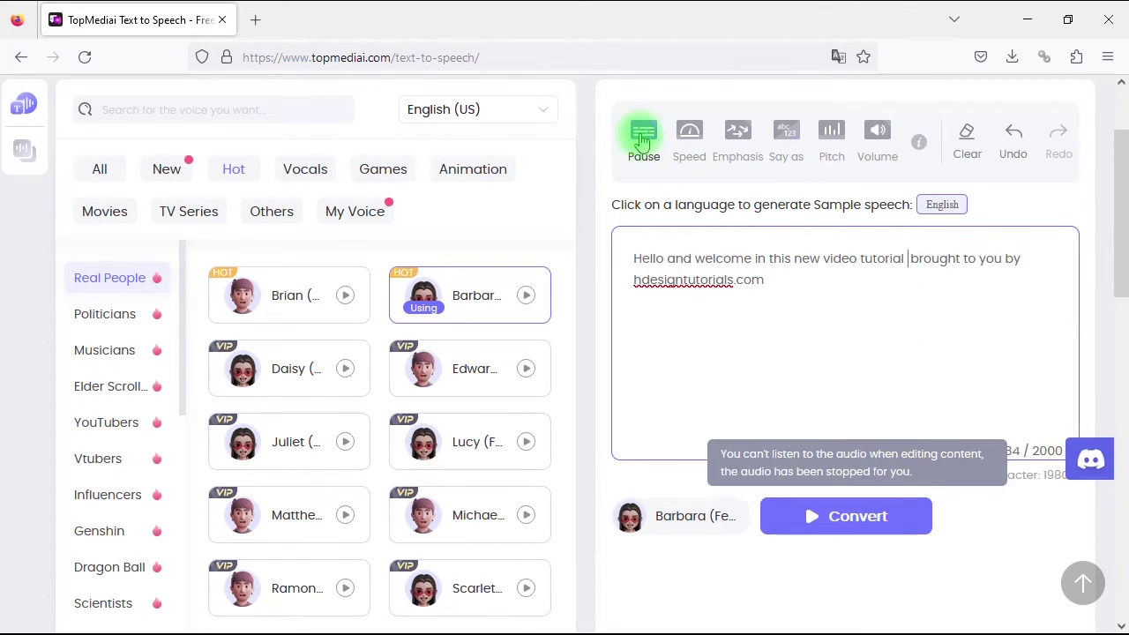
mouse_move(642, 141)
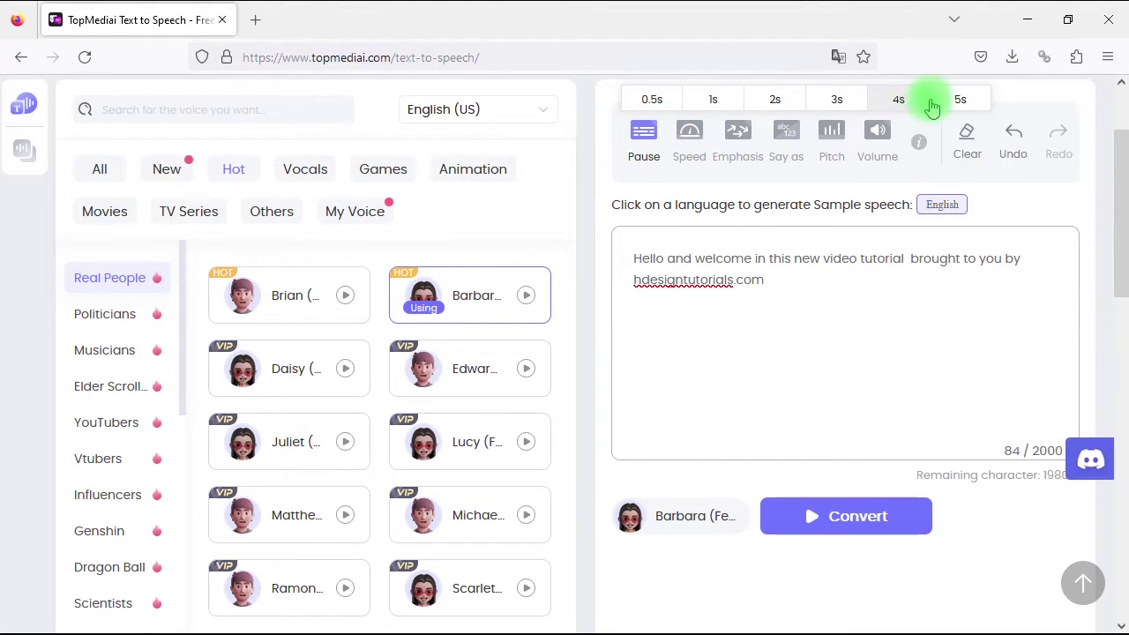
click(776, 99)
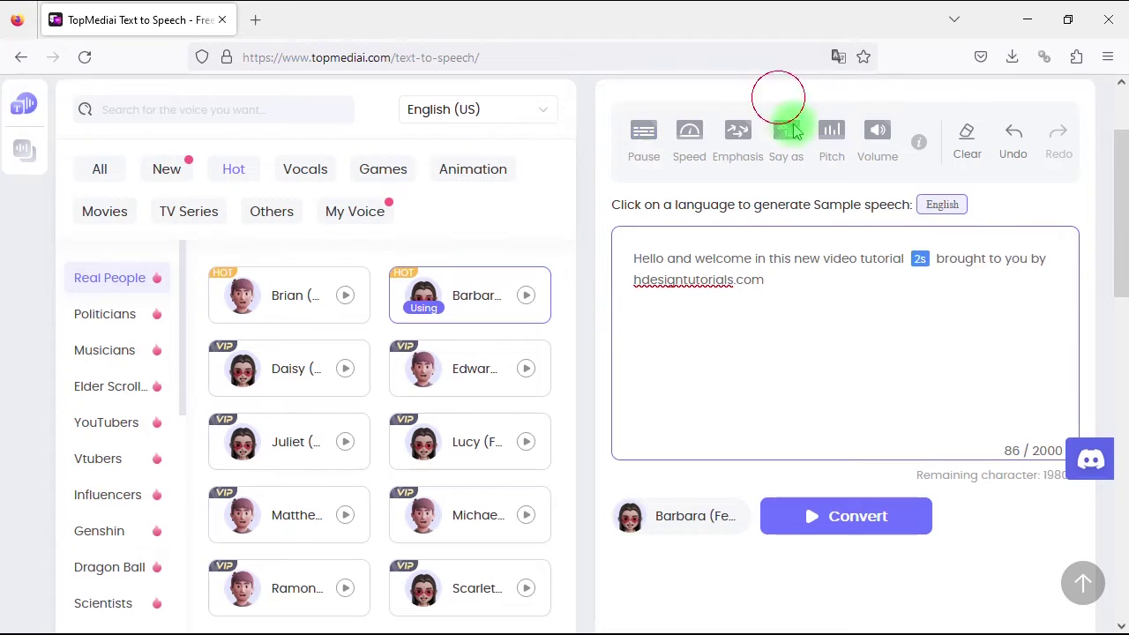
click(829, 295)
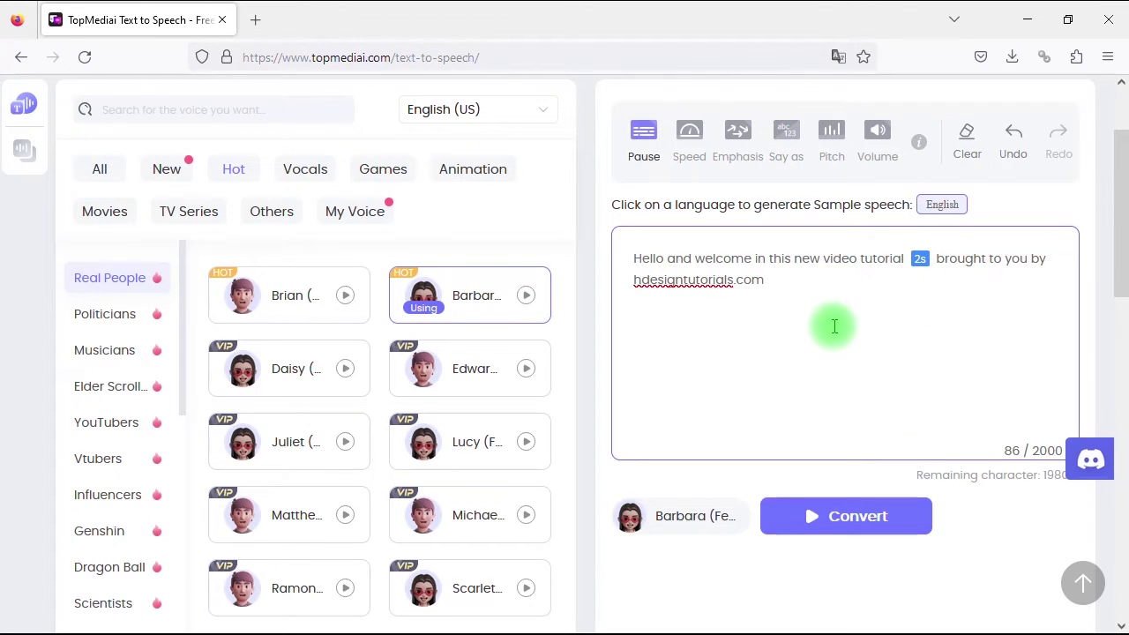
click(826, 527)
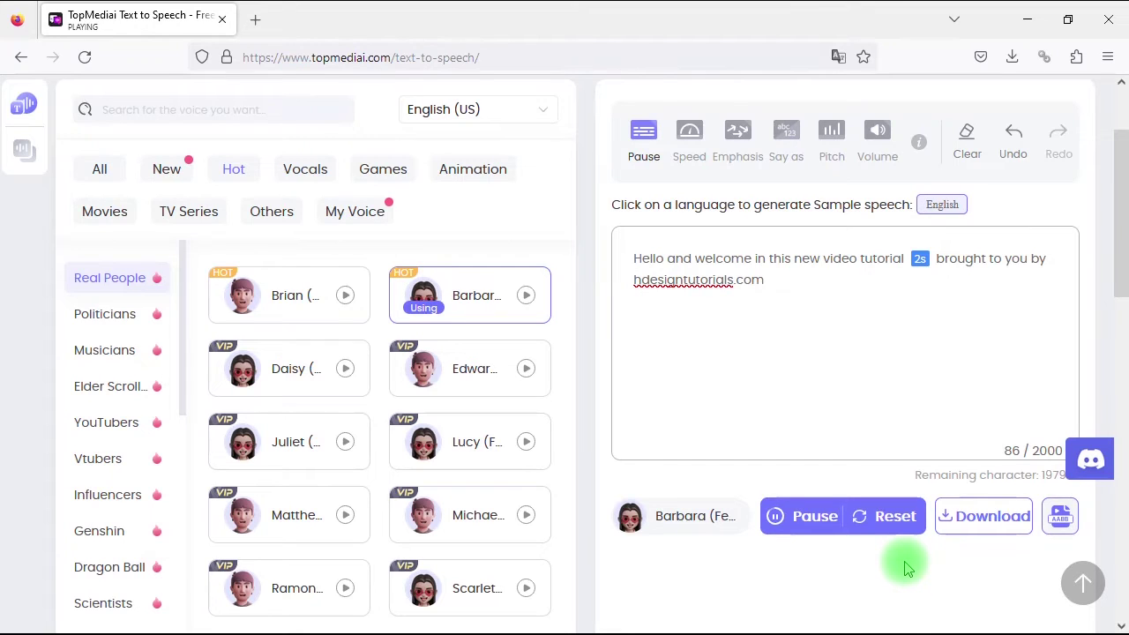
- Remove the 2s pause and select the whole welcome text again
click(920, 263)
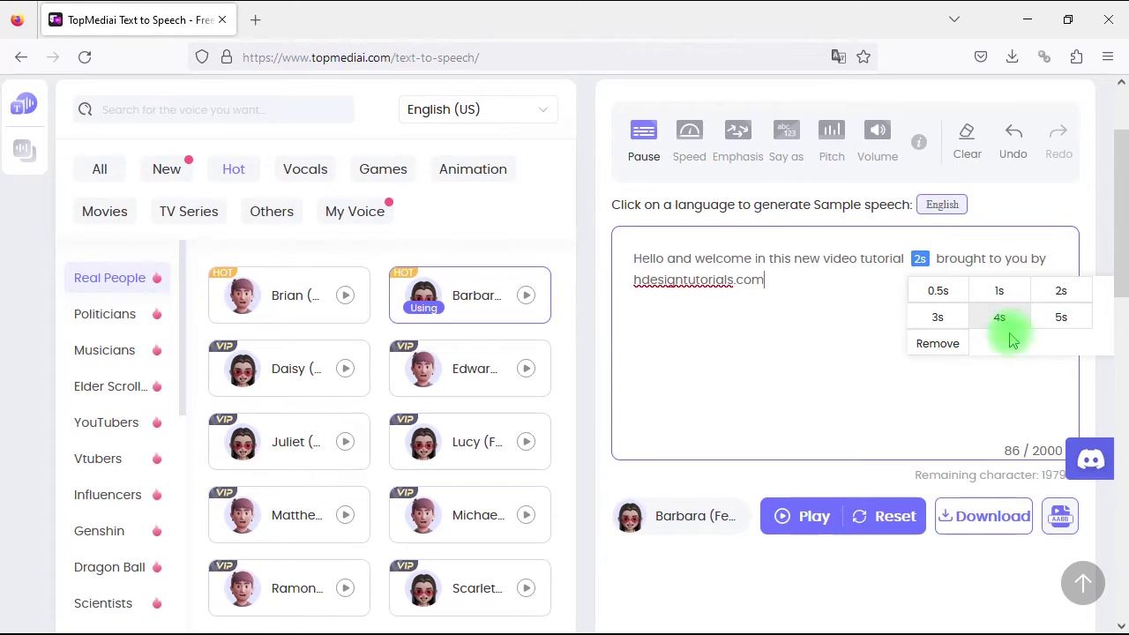
click(938, 343)
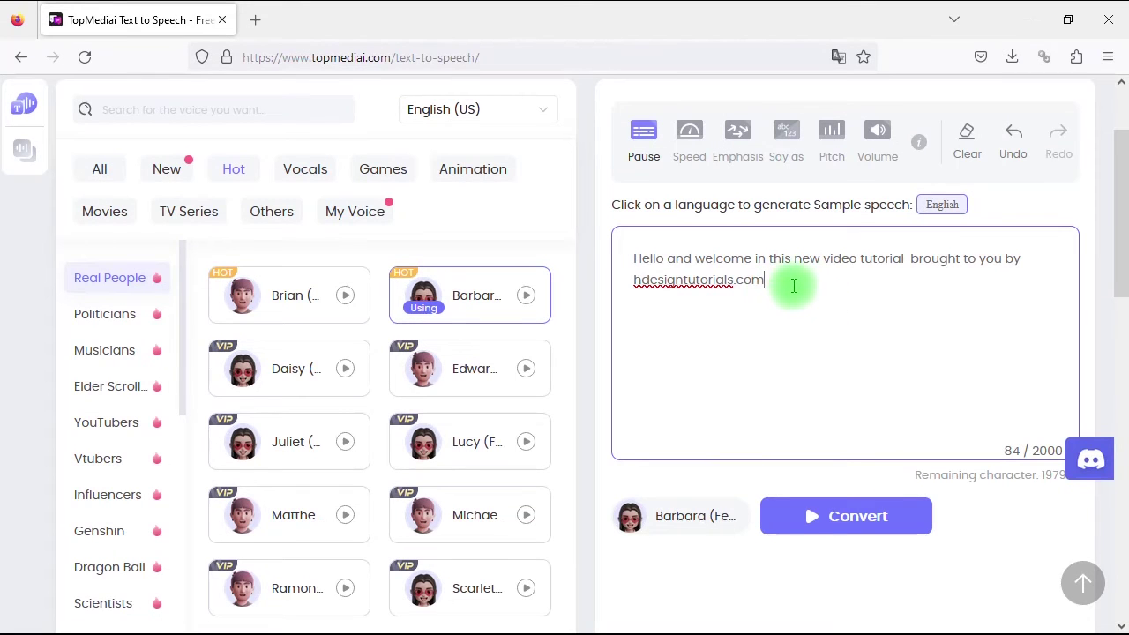
drag(766, 280, 643, 256)
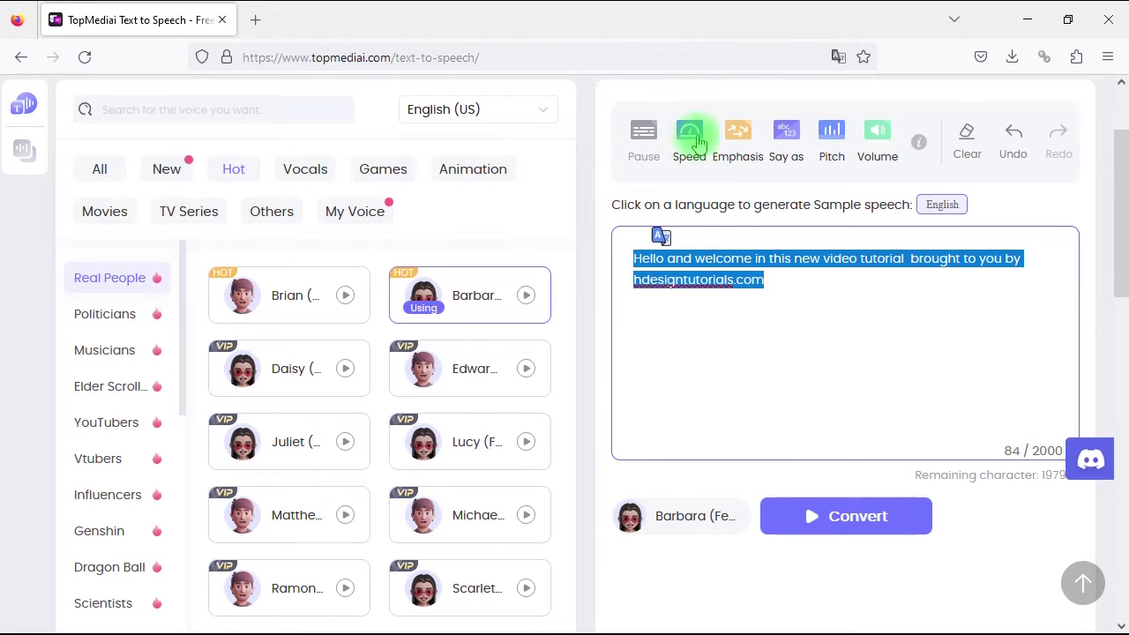
- Apply Slow speed to the whole text and generate the slow narration
click(695, 141)
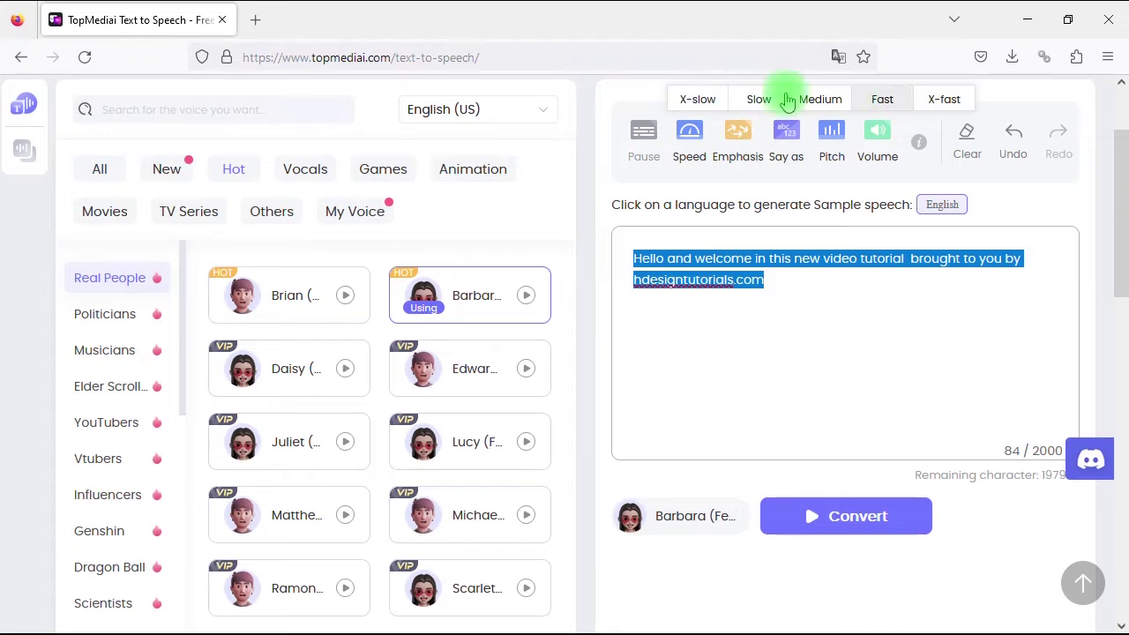
click(761, 101)
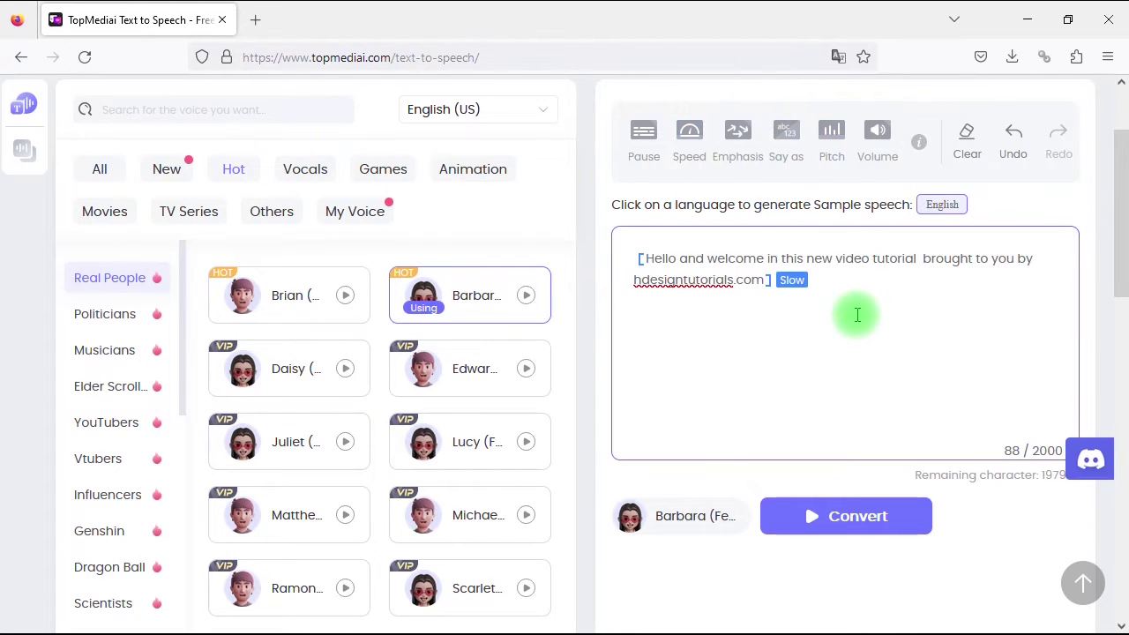
click(830, 517)
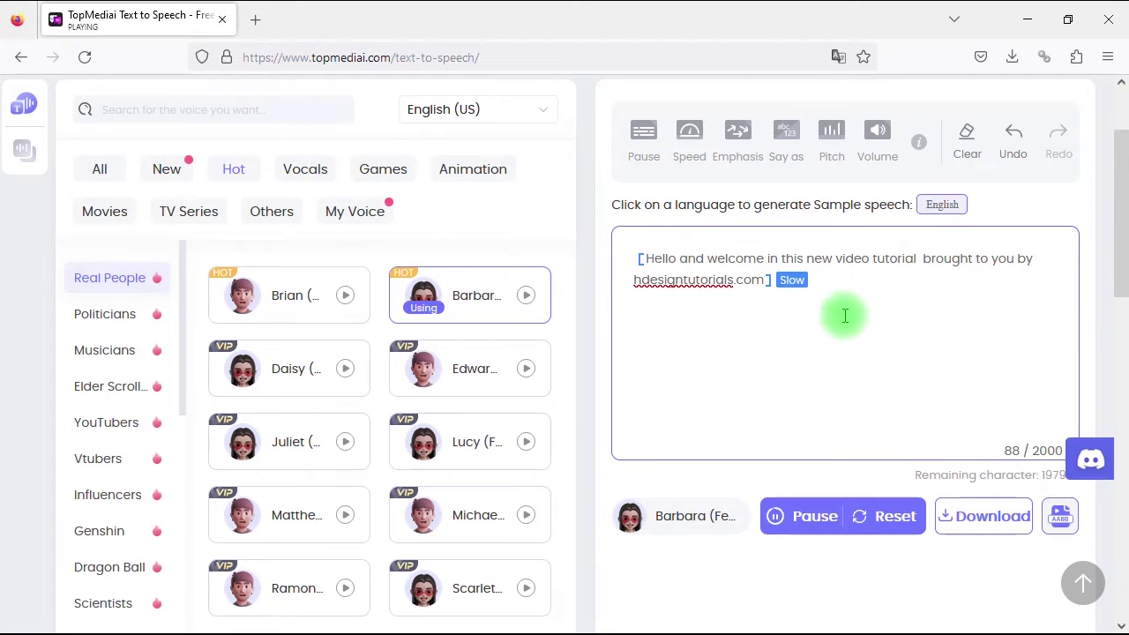
- Change the speed to Fast, play the result, then remove the speed setting
click(791, 280)
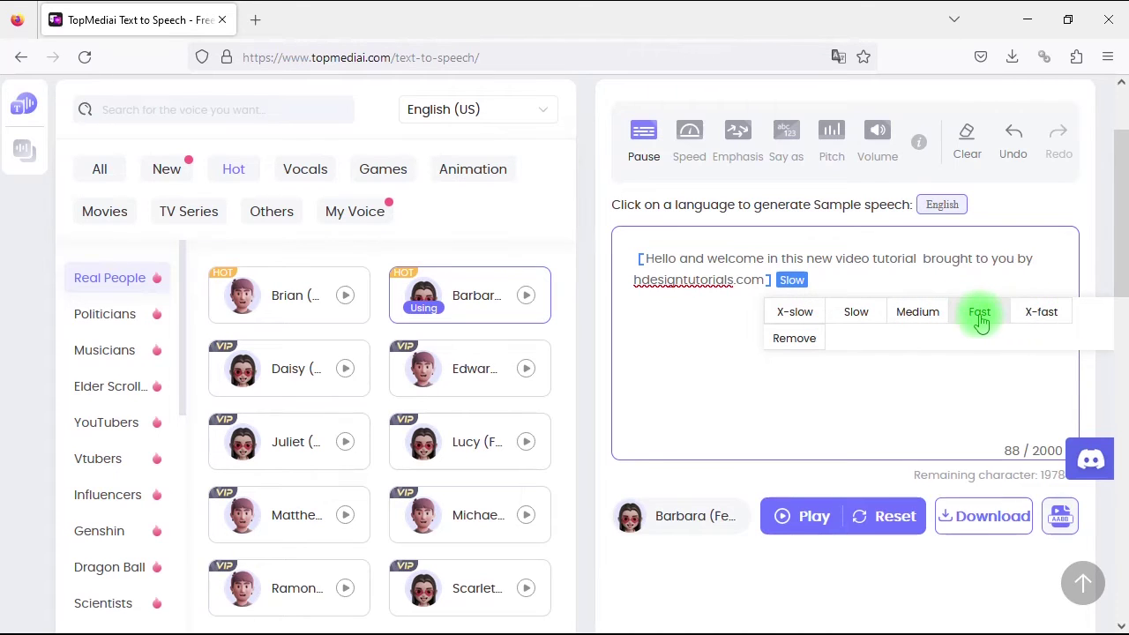
click(984, 314)
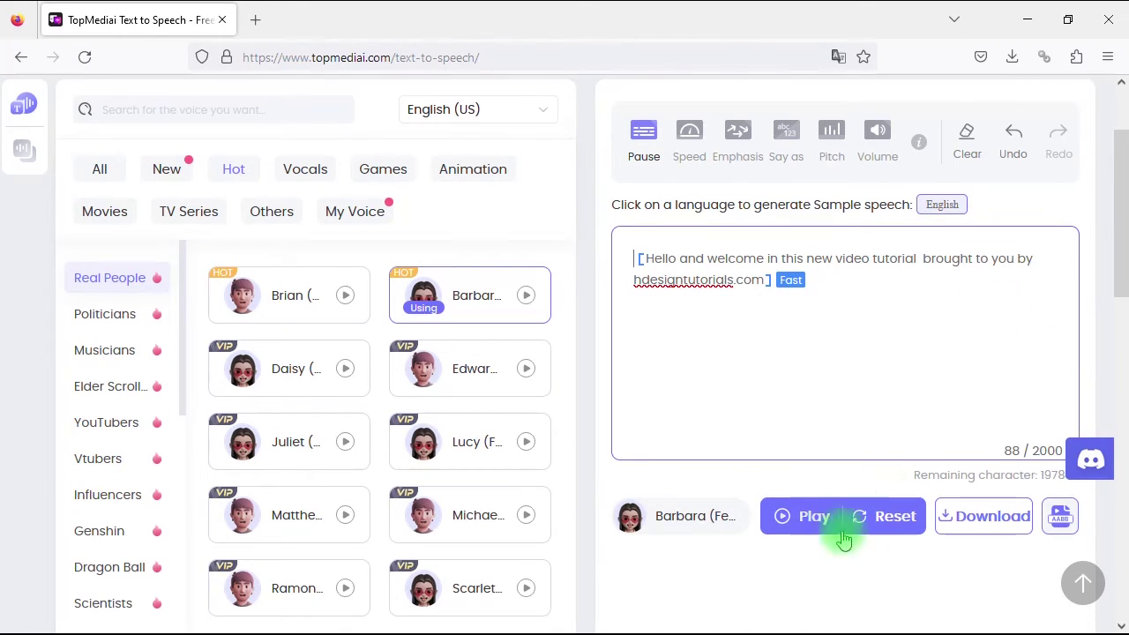
click(816, 523)
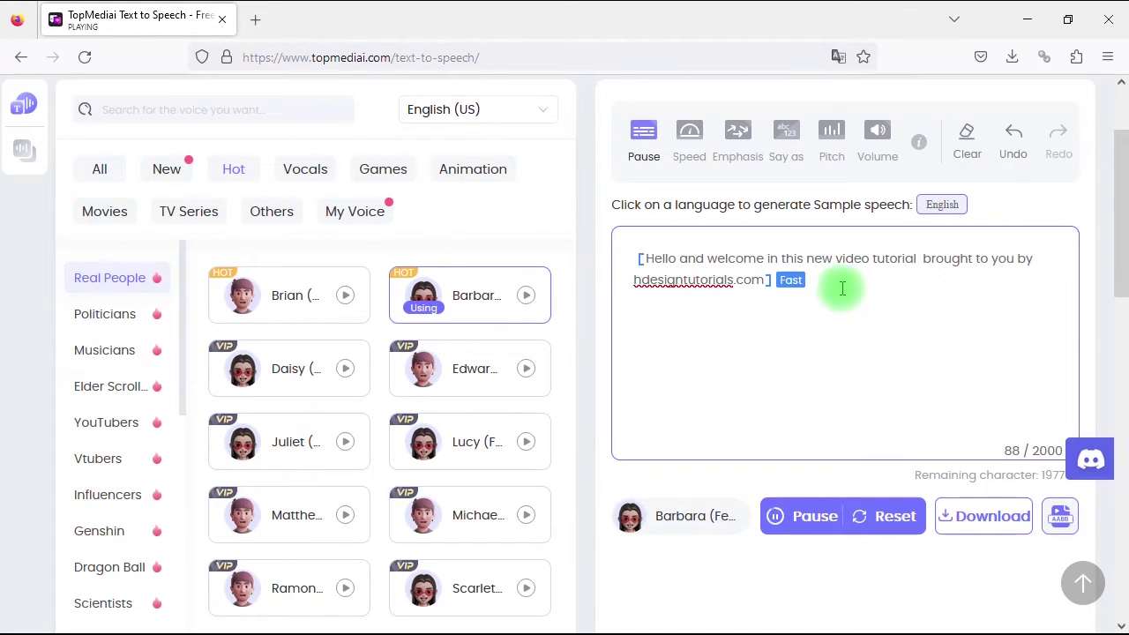
click(790, 280)
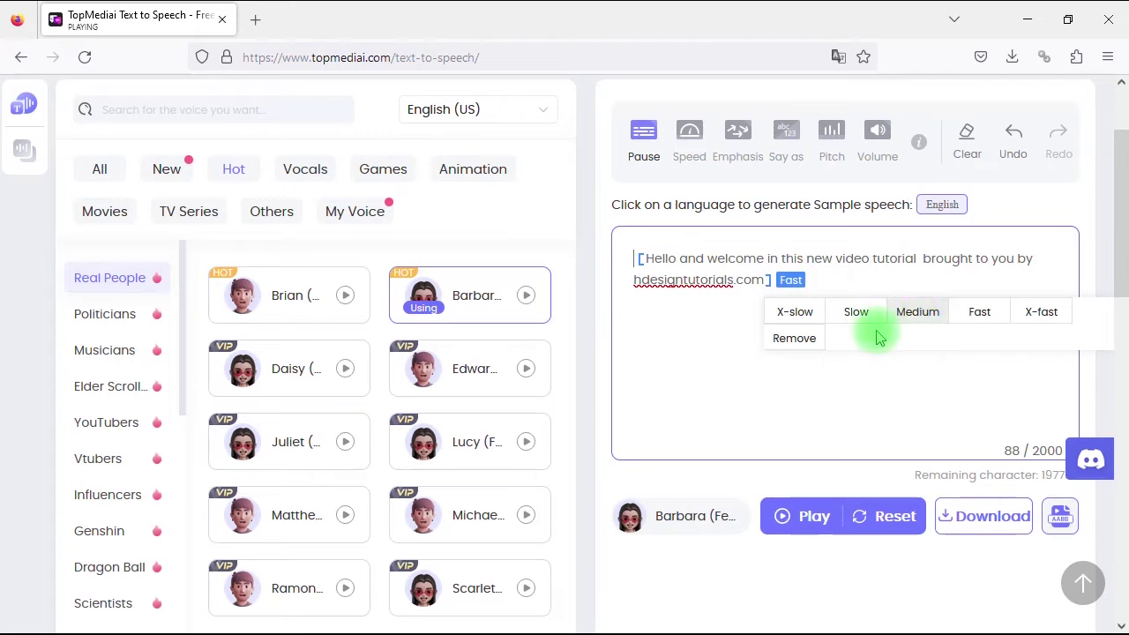
click(794, 339)
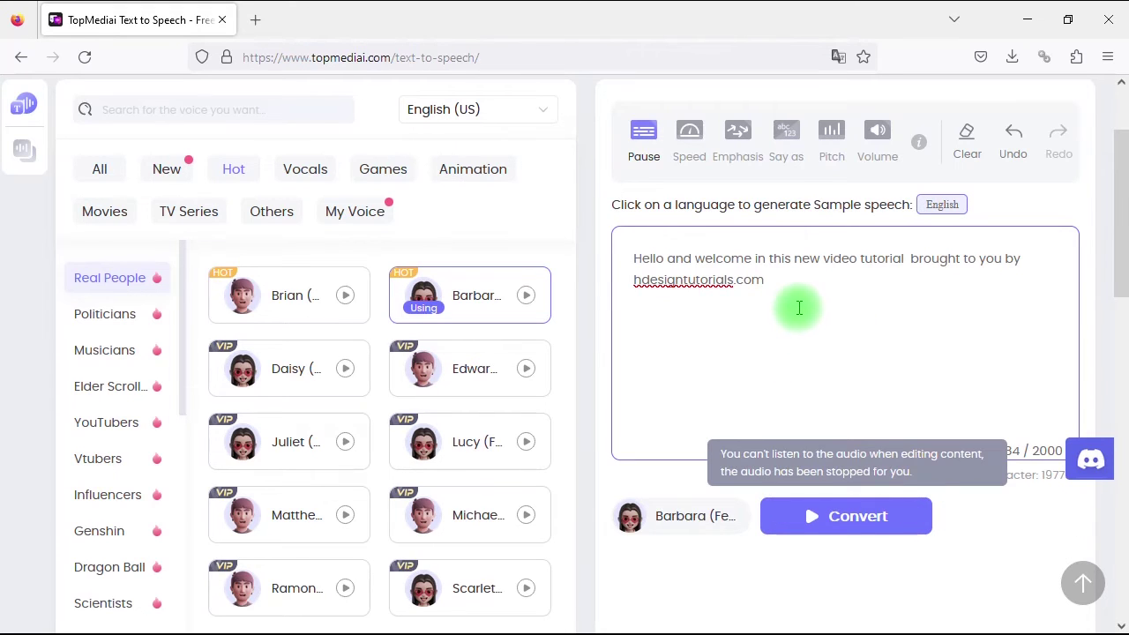
- Apply Strong emphasis to the whole sentence, preview it, then stop and discard the audio
drag(787, 289, 632, 256)
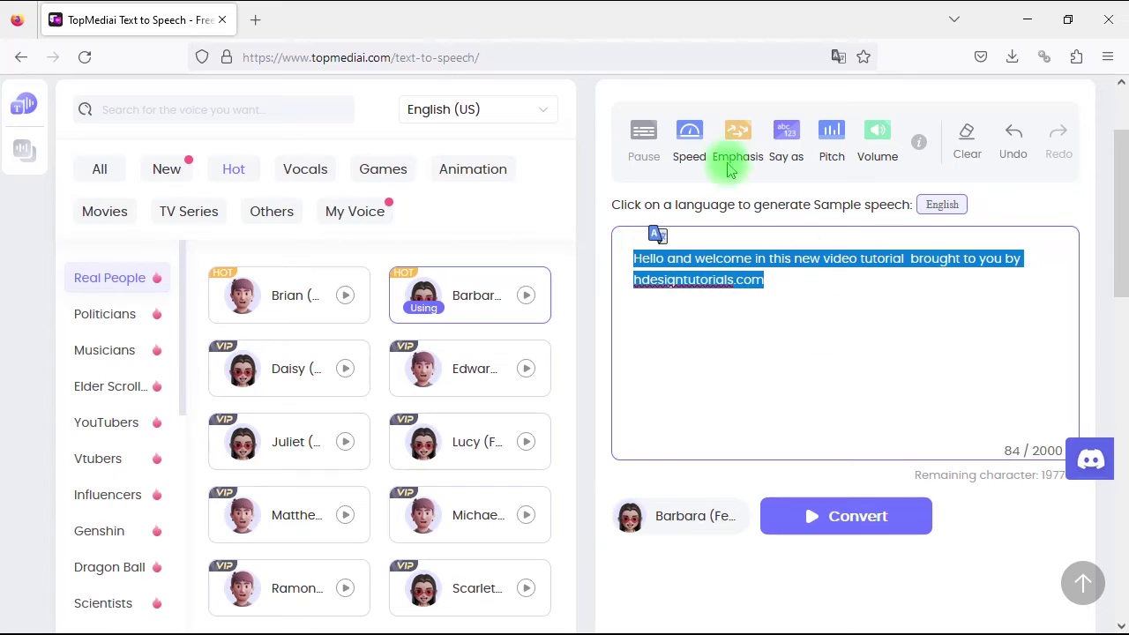
click(735, 133)
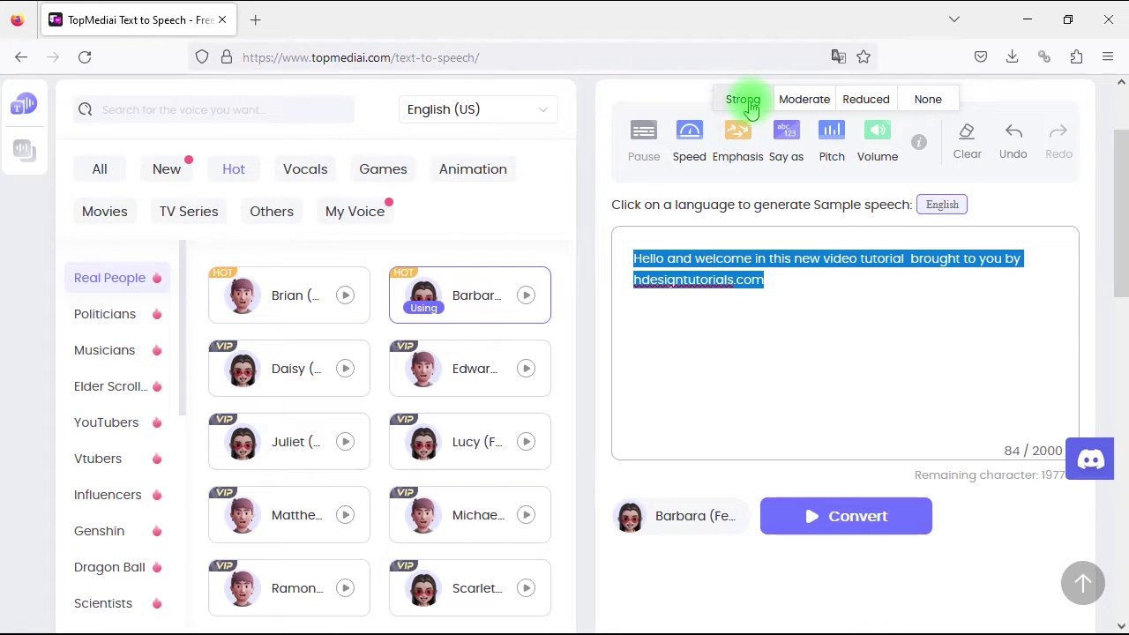
click(745, 100)
click(851, 526)
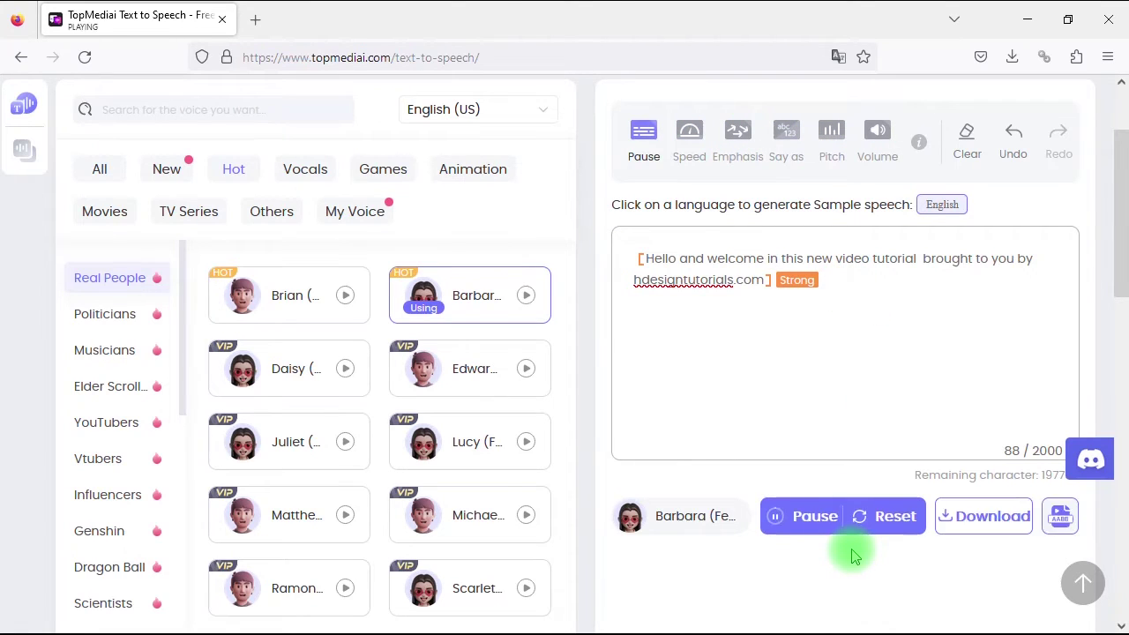
click(813, 524)
click(869, 519)
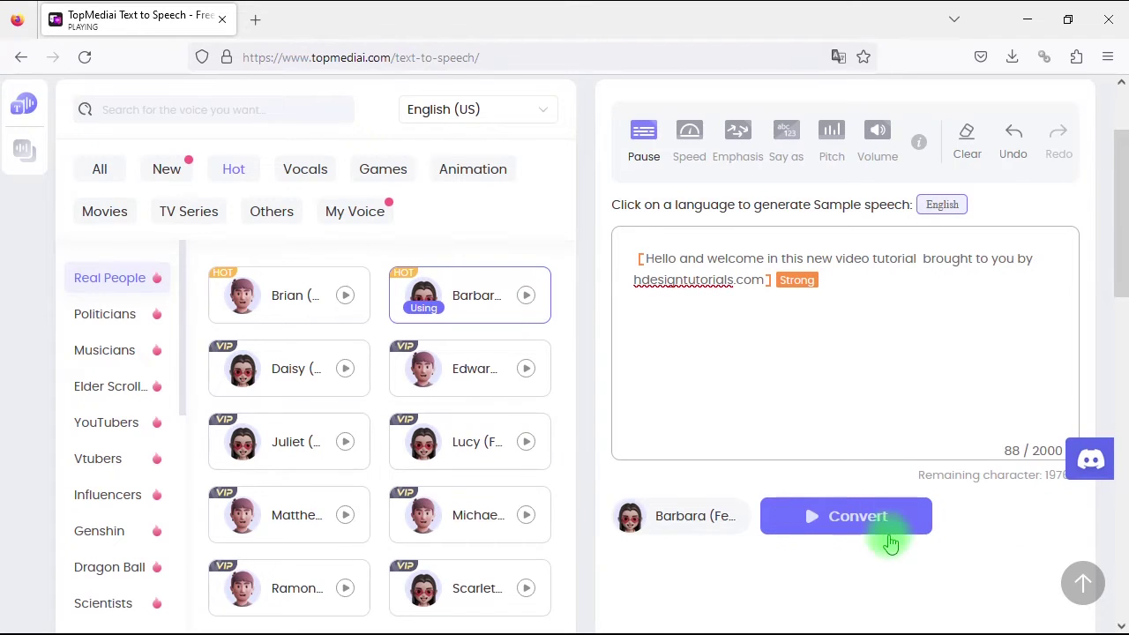
- Lower the emphasis to Moderate and preview the narration
click(801, 285)
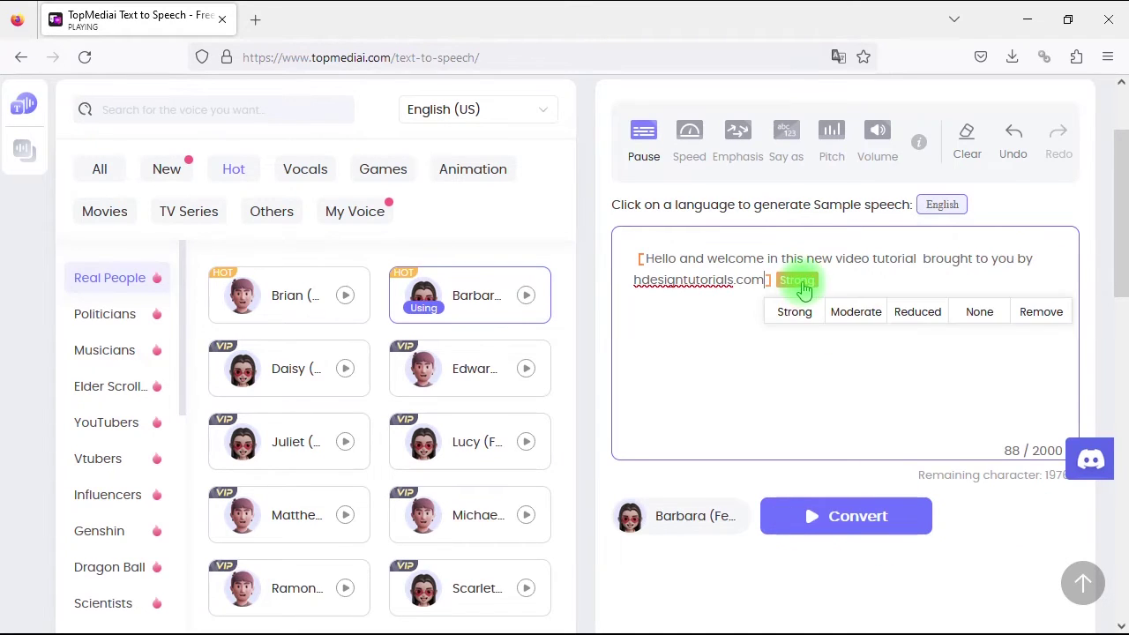
click(845, 318)
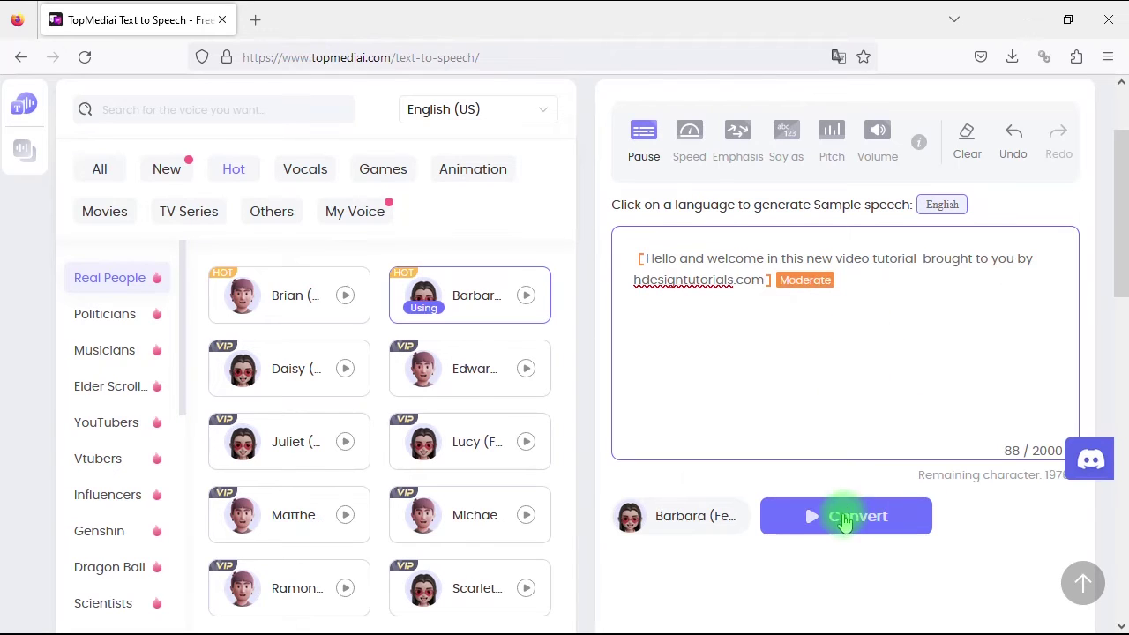
click(844, 518)
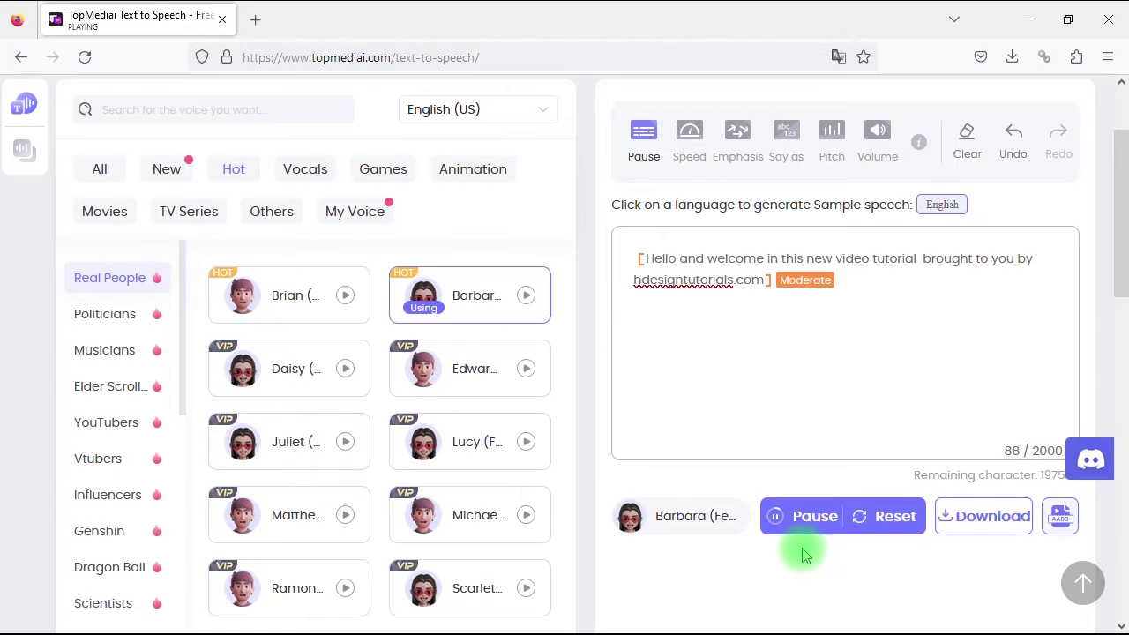
click(812, 518)
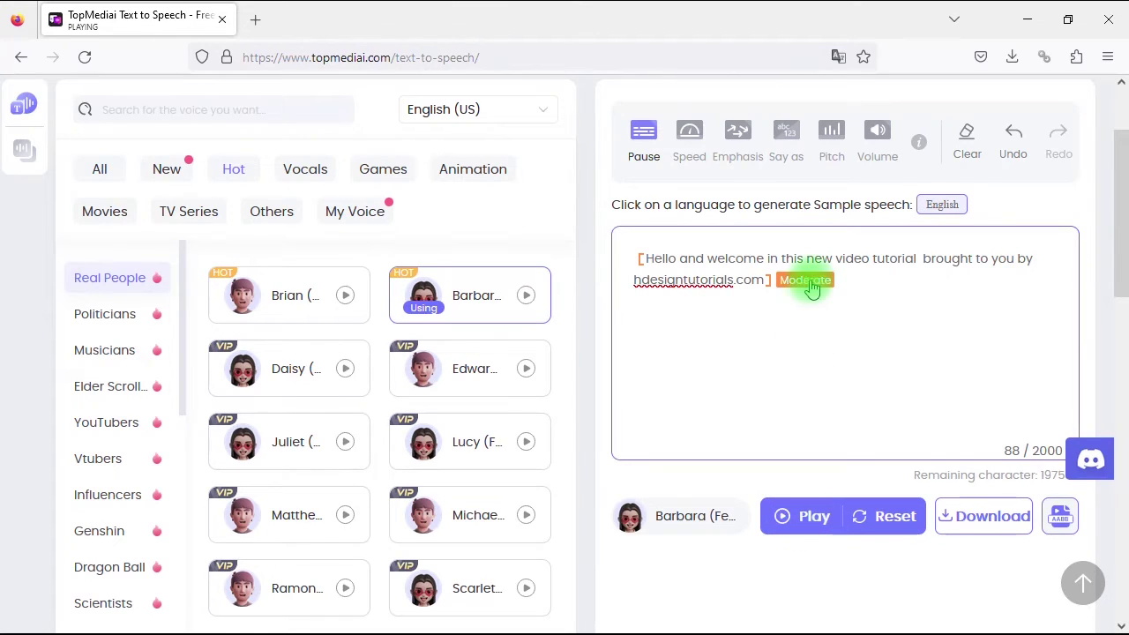
- Lower the emphasis to Reduced, preview it, then reselect the whole sentence
click(805, 280)
click(922, 314)
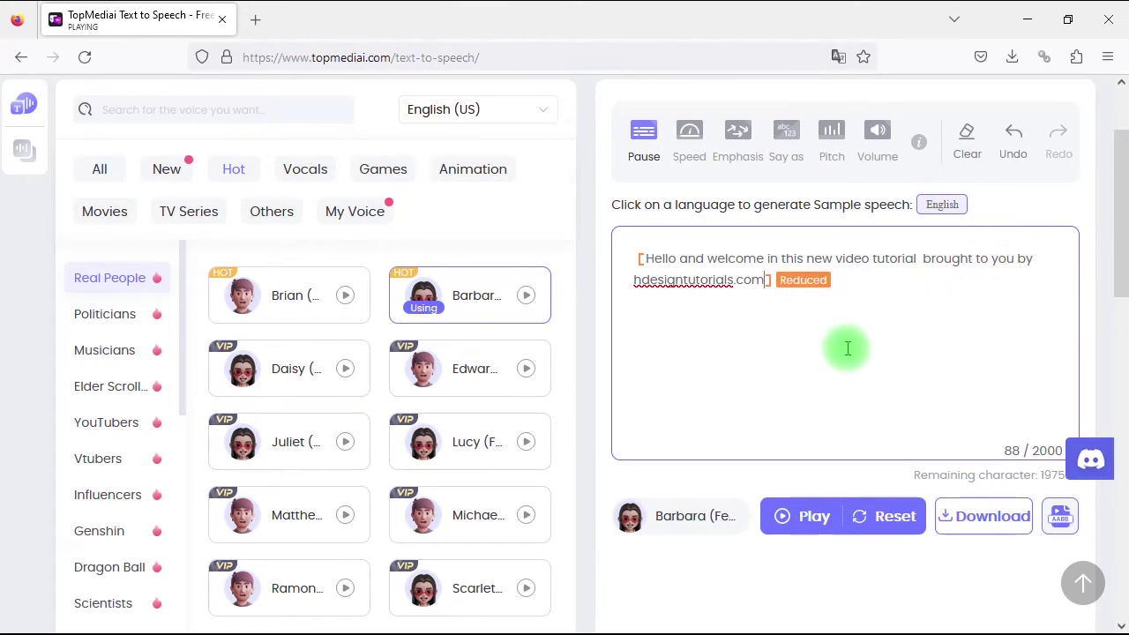
click(811, 517)
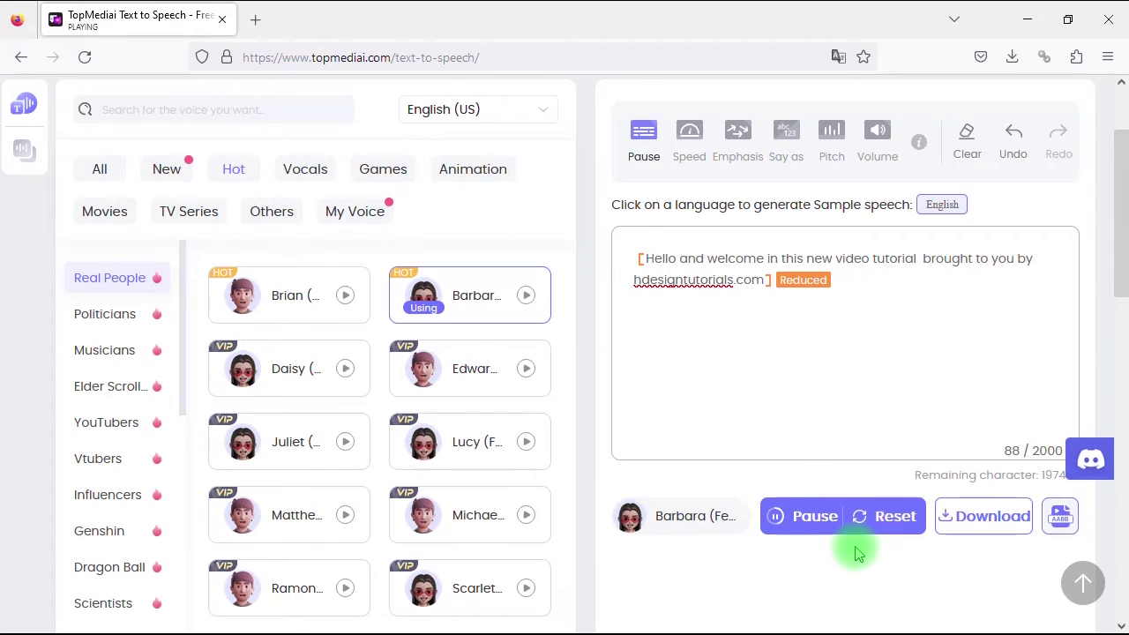
click(812, 517)
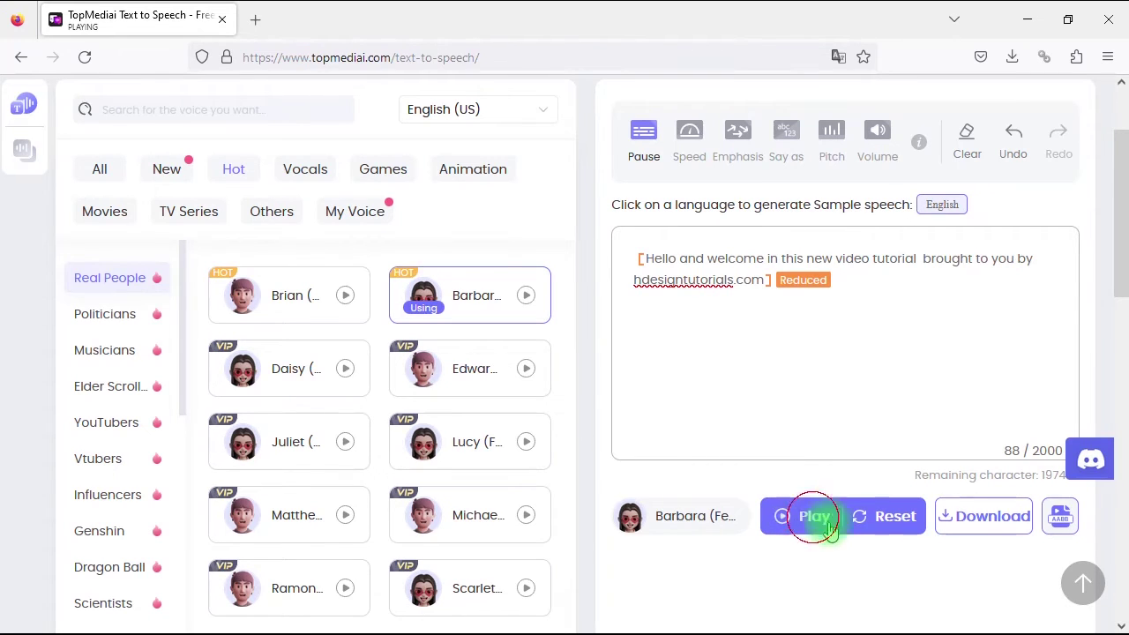
click(860, 290)
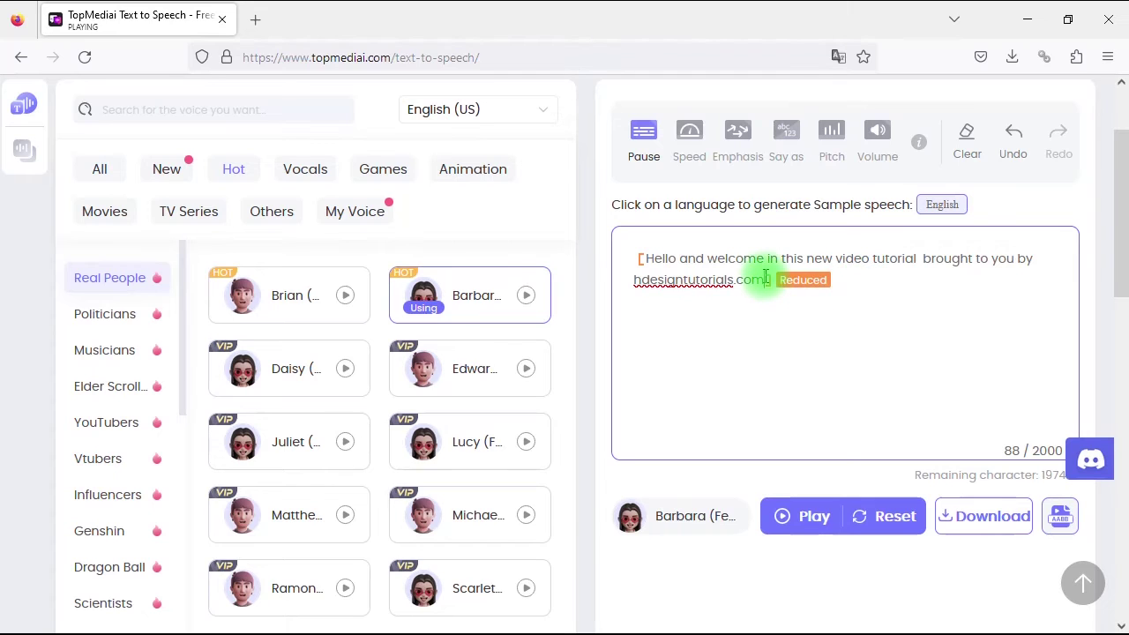
drag(765, 278, 637, 254)
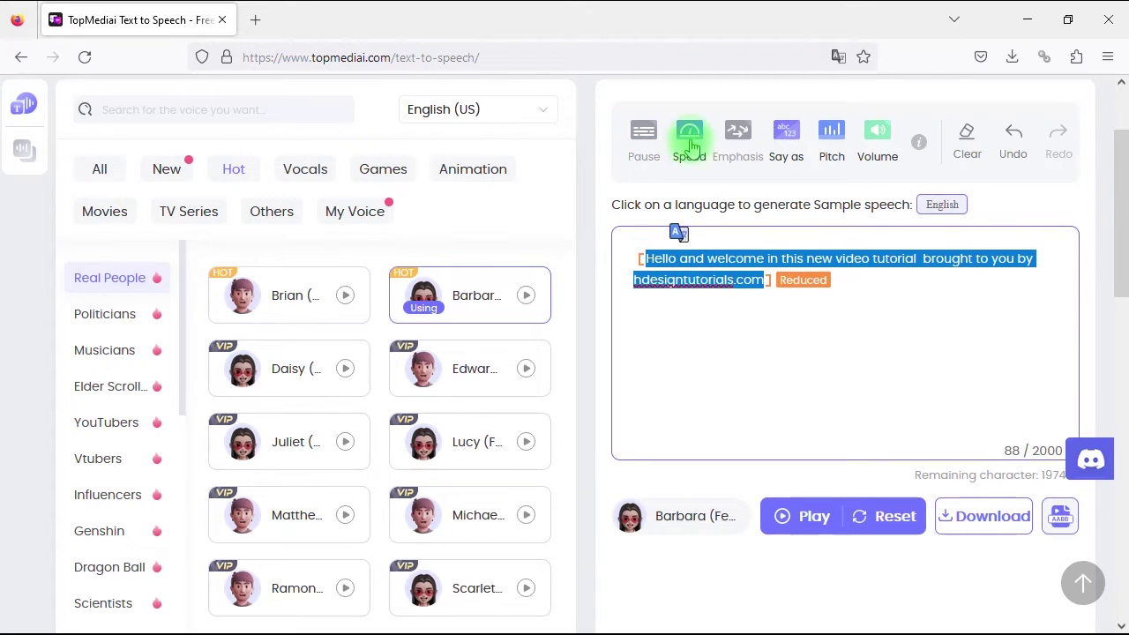
- Set the sentence speed to Medium and generate the audio preview
click(690, 133)
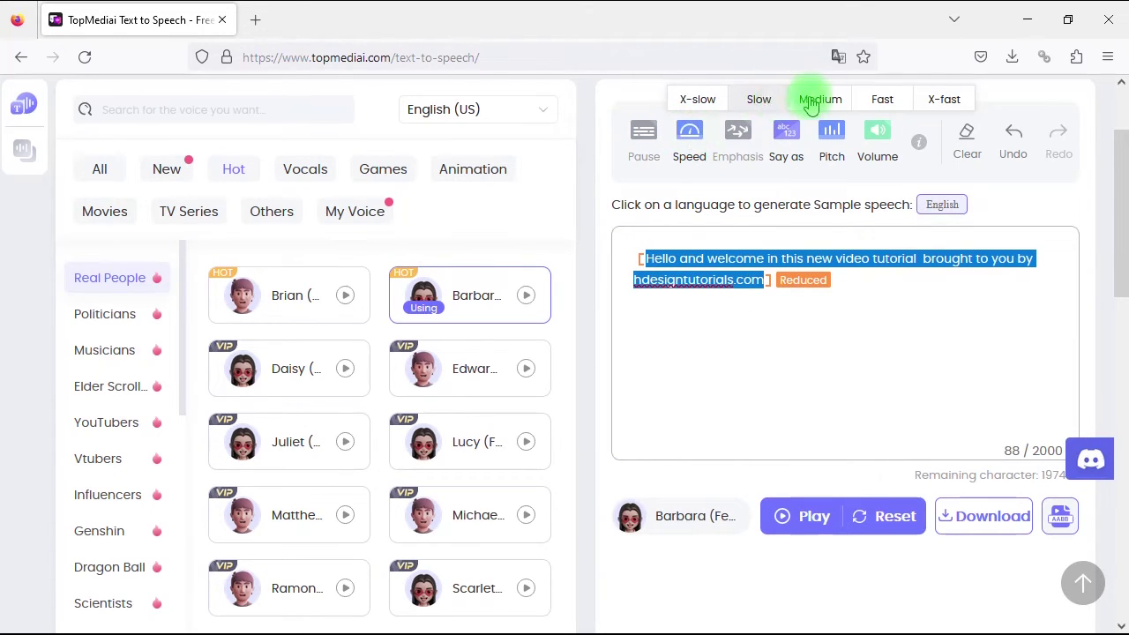
click(818, 96)
click(915, 325)
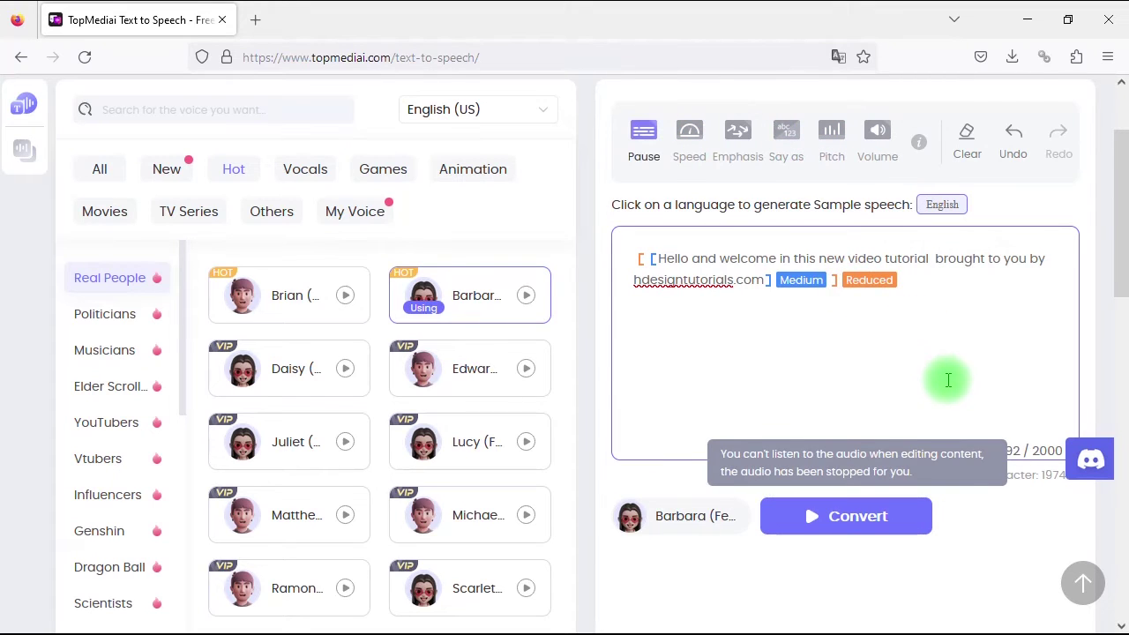
click(840, 517)
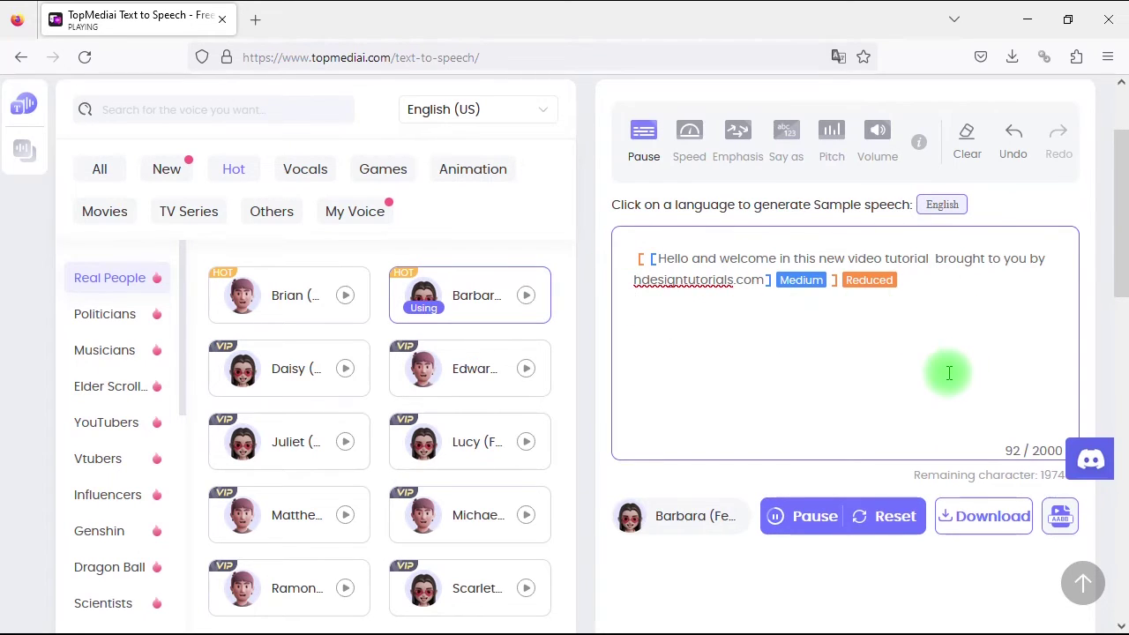
- Remove both the Reduced emphasis and Medium speed tags from the text
click(876, 286)
click(860, 338)
click(800, 281)
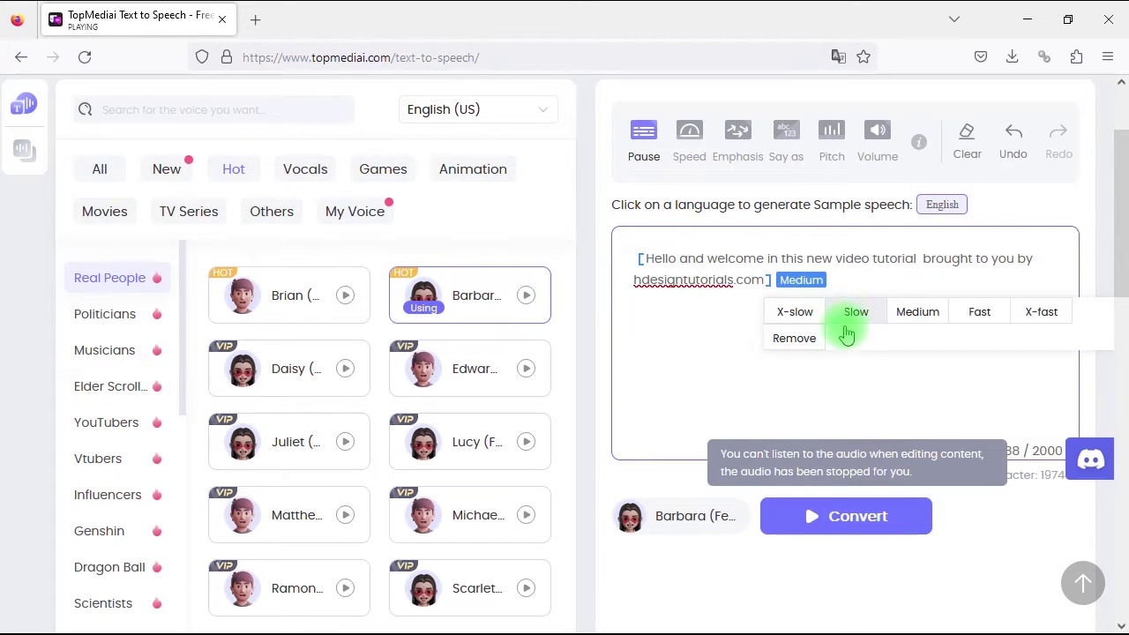
click(801, 337)
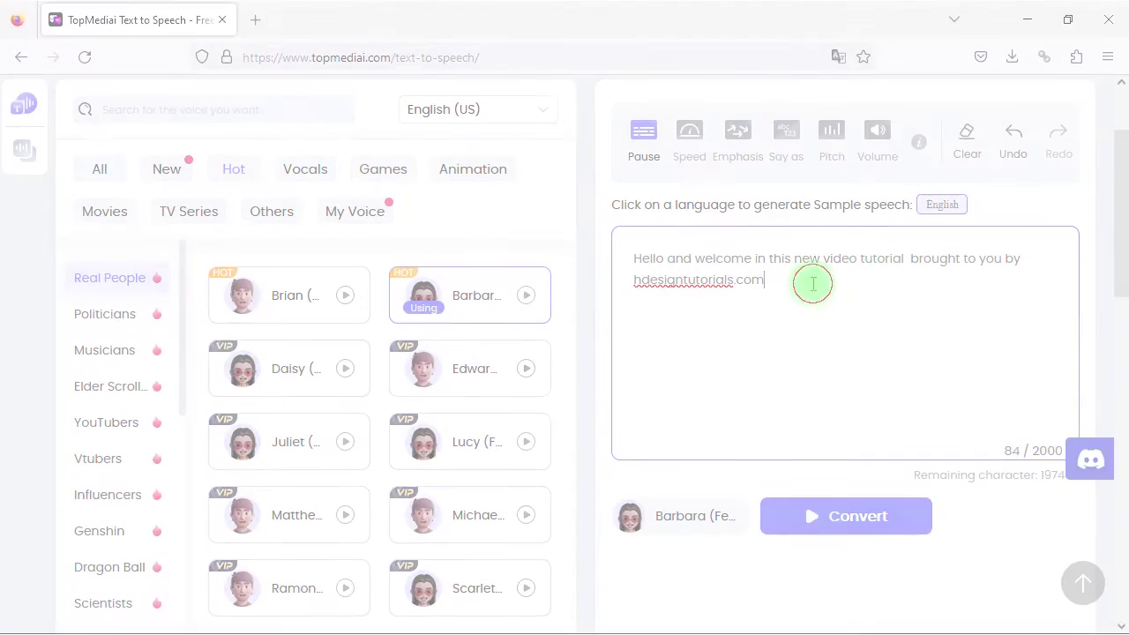
- Set the whole sentence's Say as option to Characters and generate the audio
drag(812, 280, 634, 255)
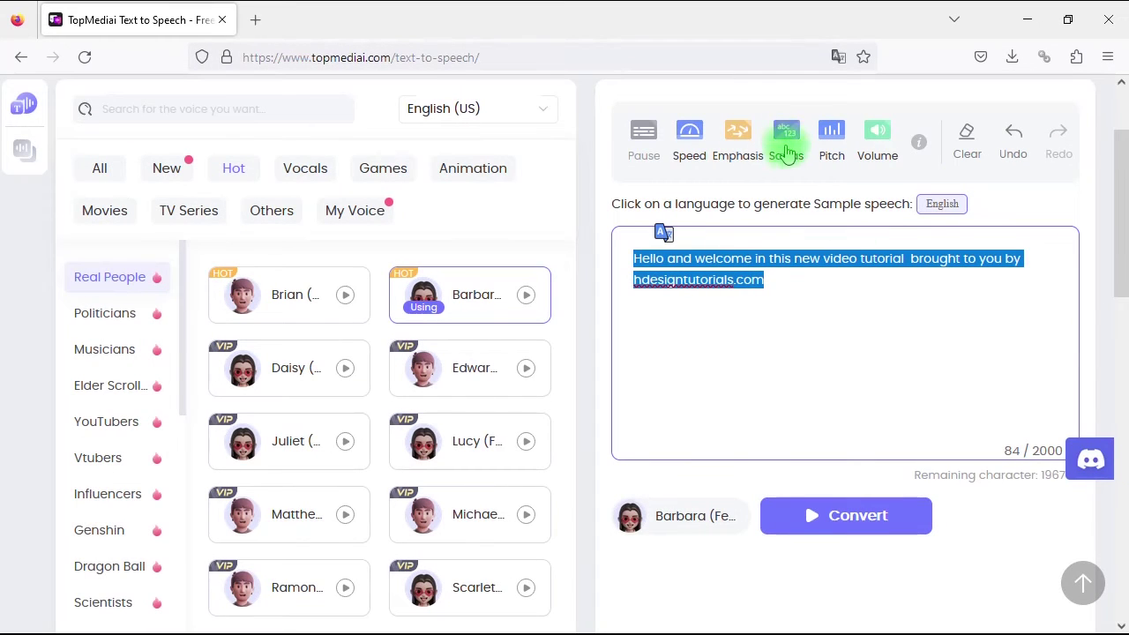
click(788, 154)
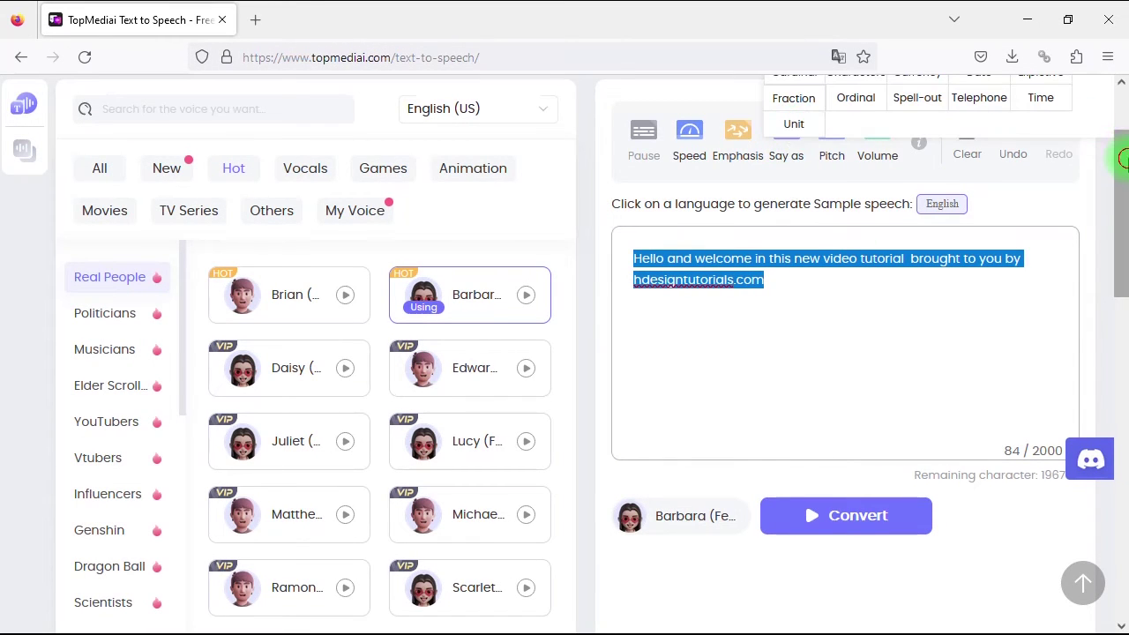
scroll(1123, 159, up, 1)
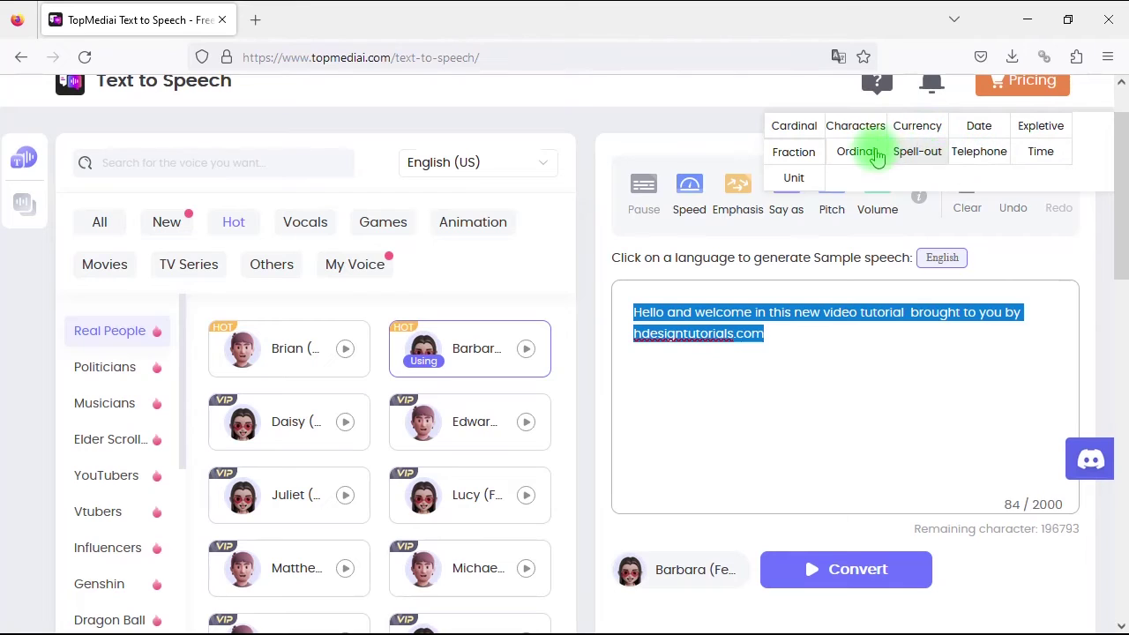
click(854, 126)
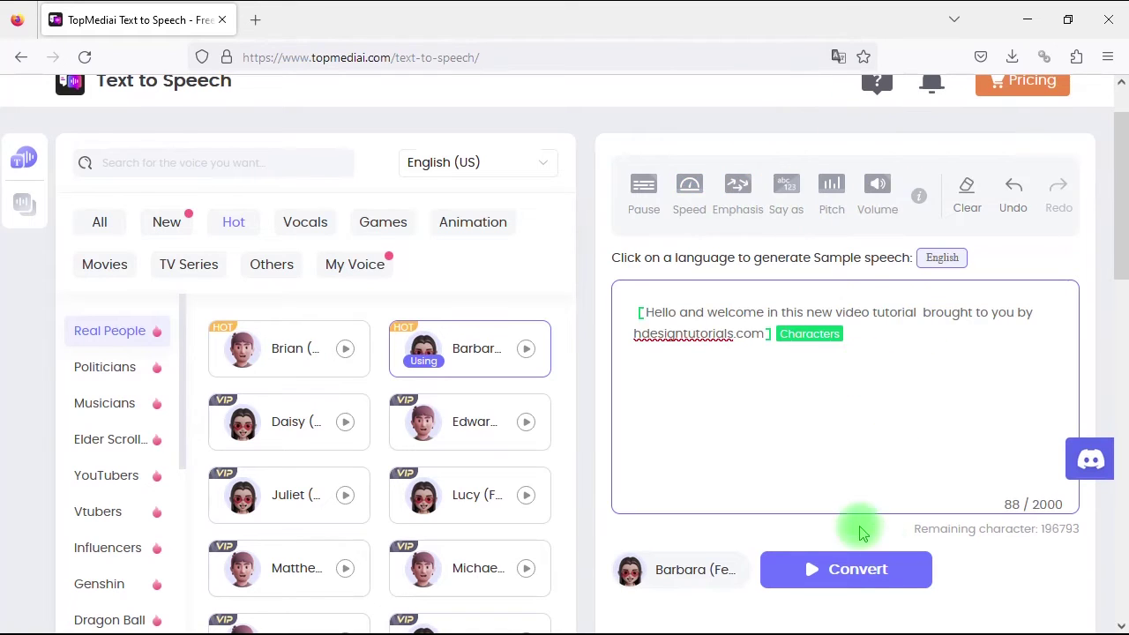
click(873, 565)
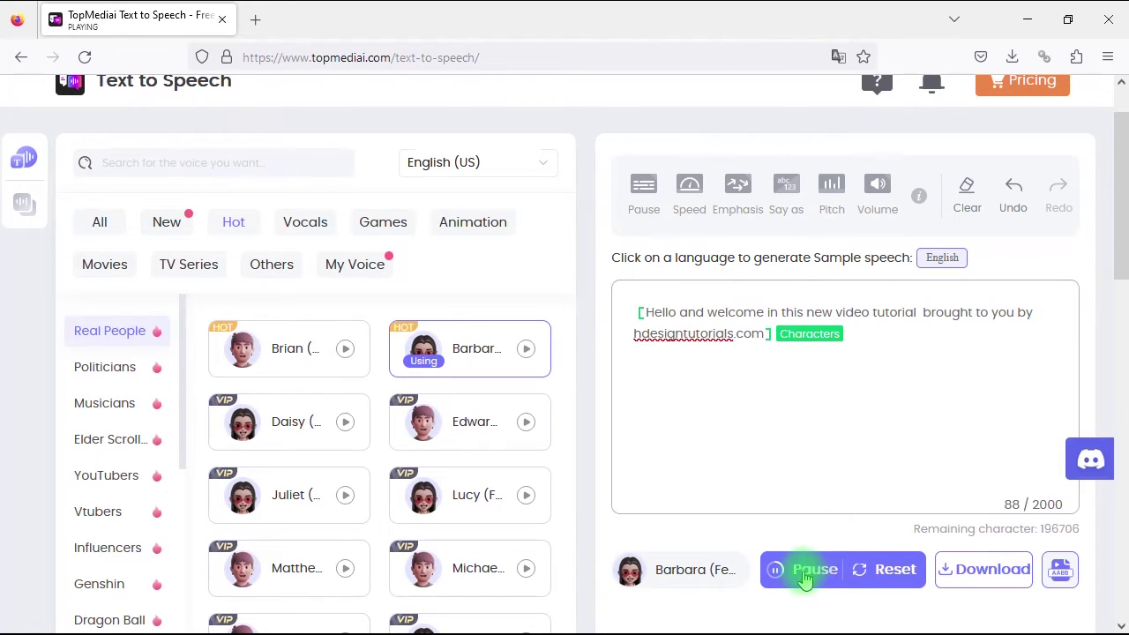
- Switch the reading to Spell-out, preview it, then remove the Spell-out tag
click(829, 344)
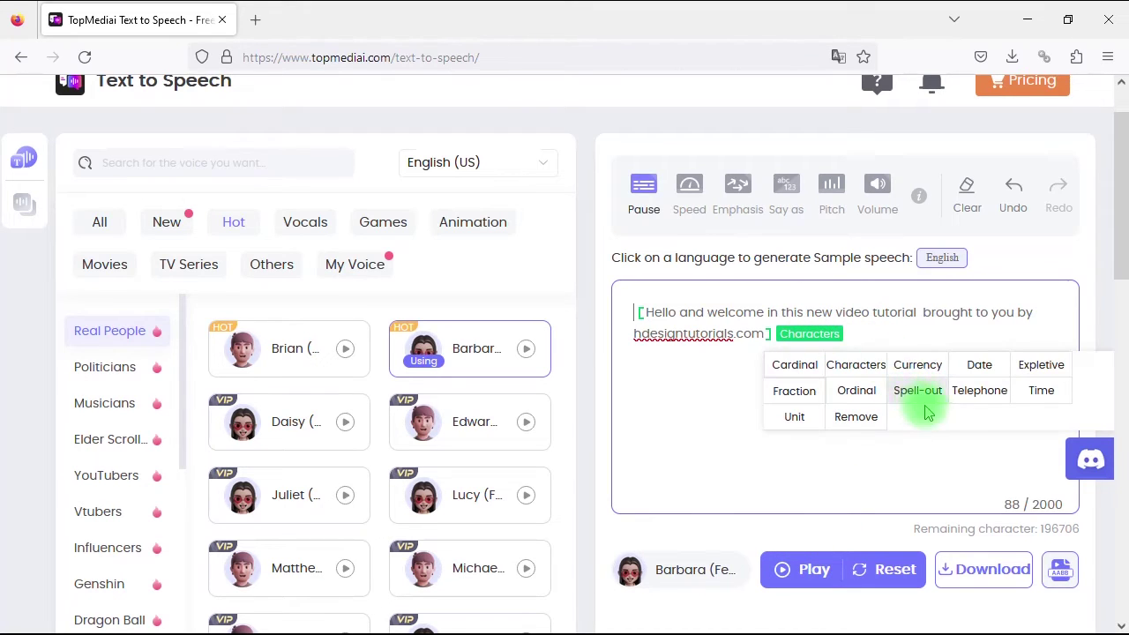
click(918, 390)
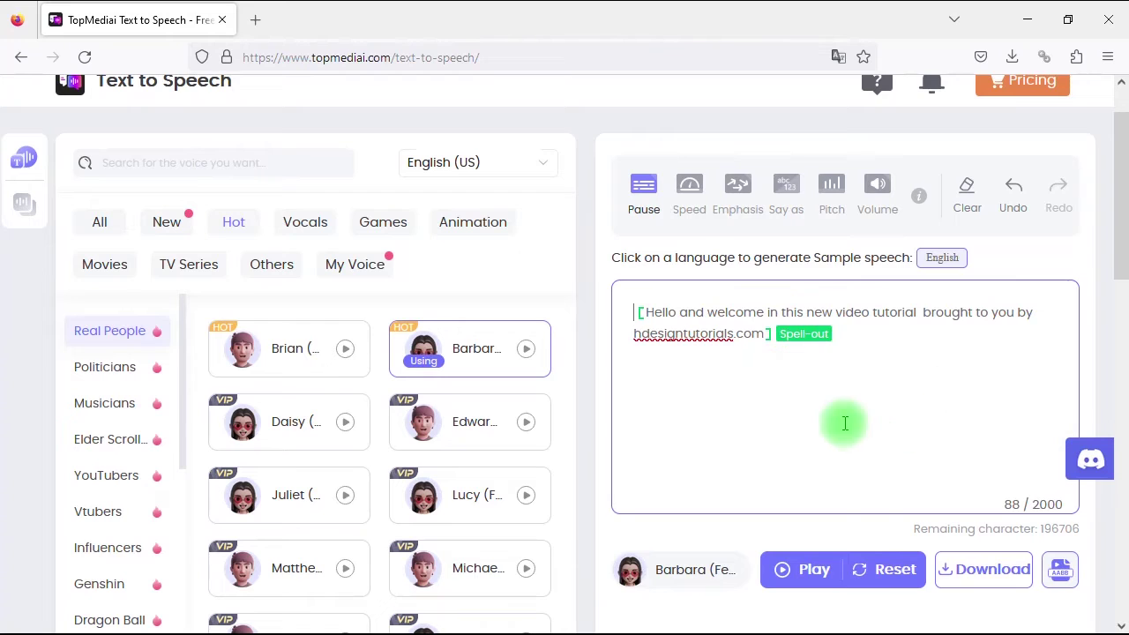
click(810, 569)
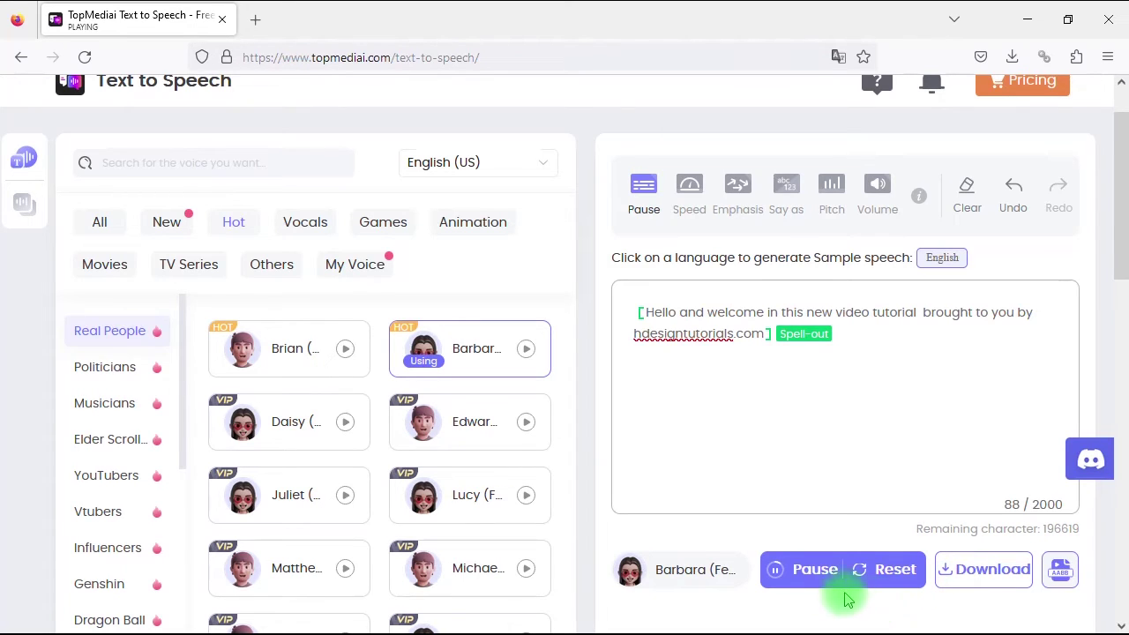
click(809, 570)
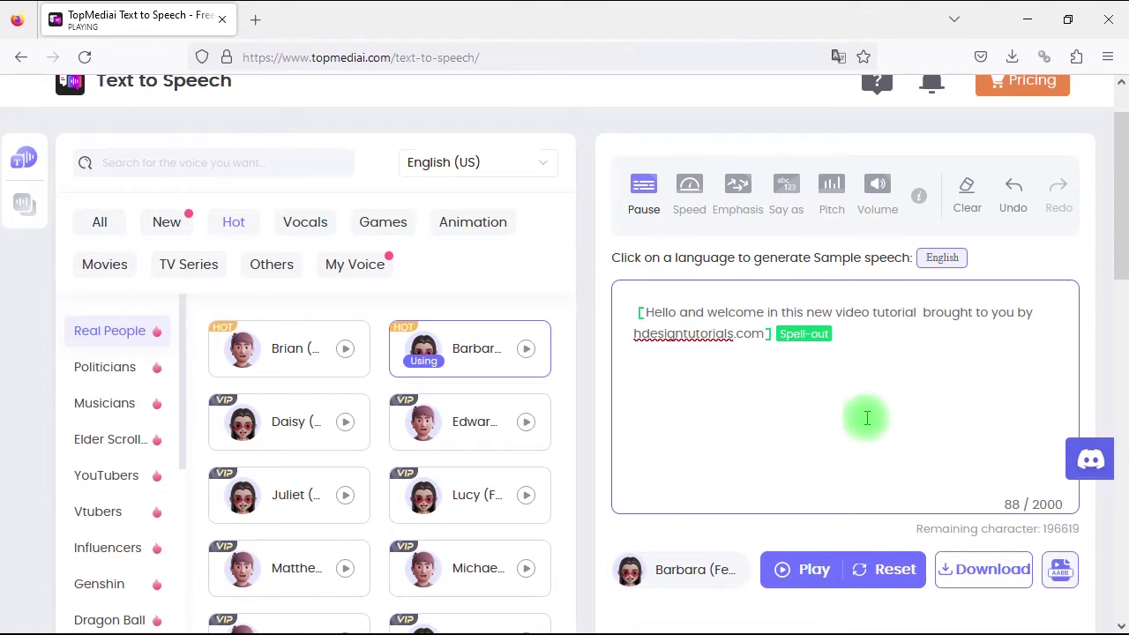
click(805, 335)
click(787, 328)
- Give the whole greeting a Low pitch tag and generate a preview of it
drag(787, 329, 625, 310)
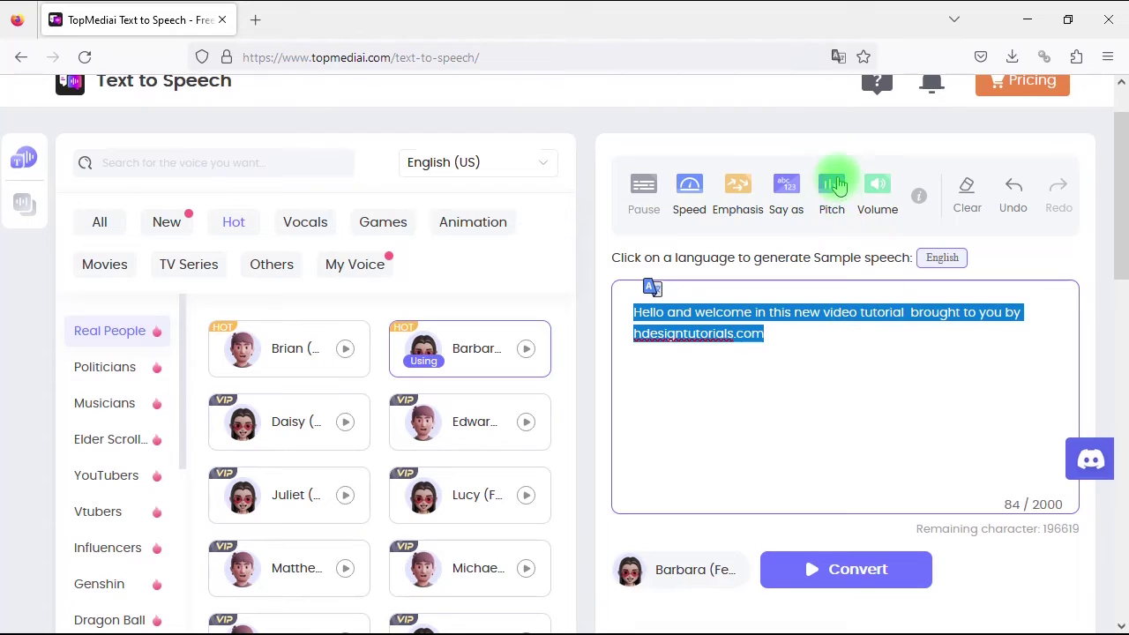
click(832, 186)
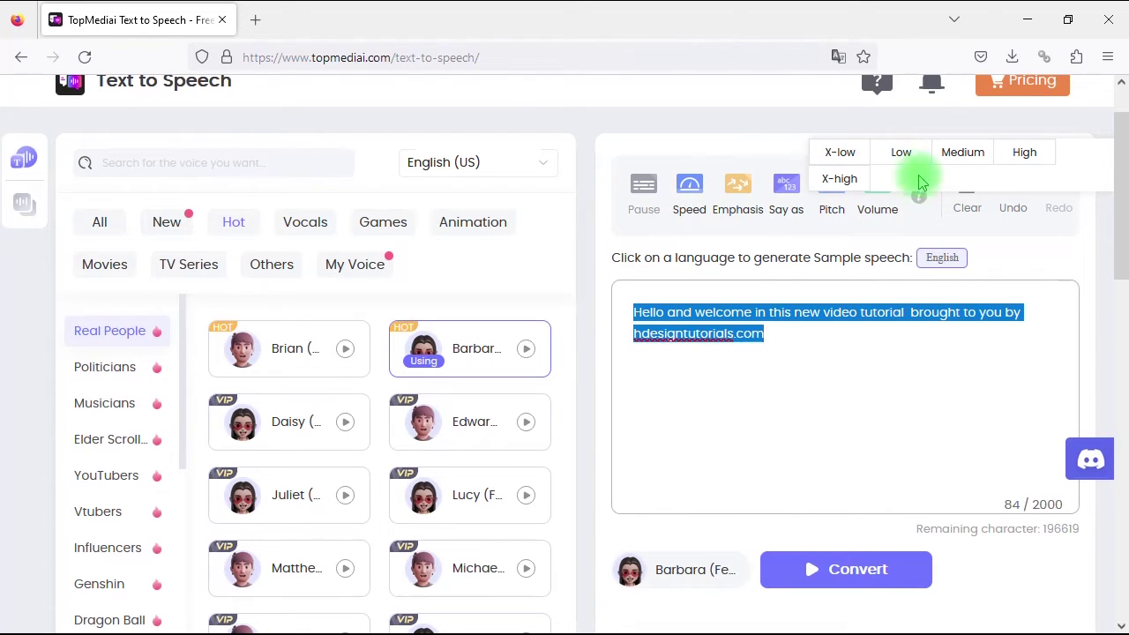
click(901, 153)
click(857, 554)
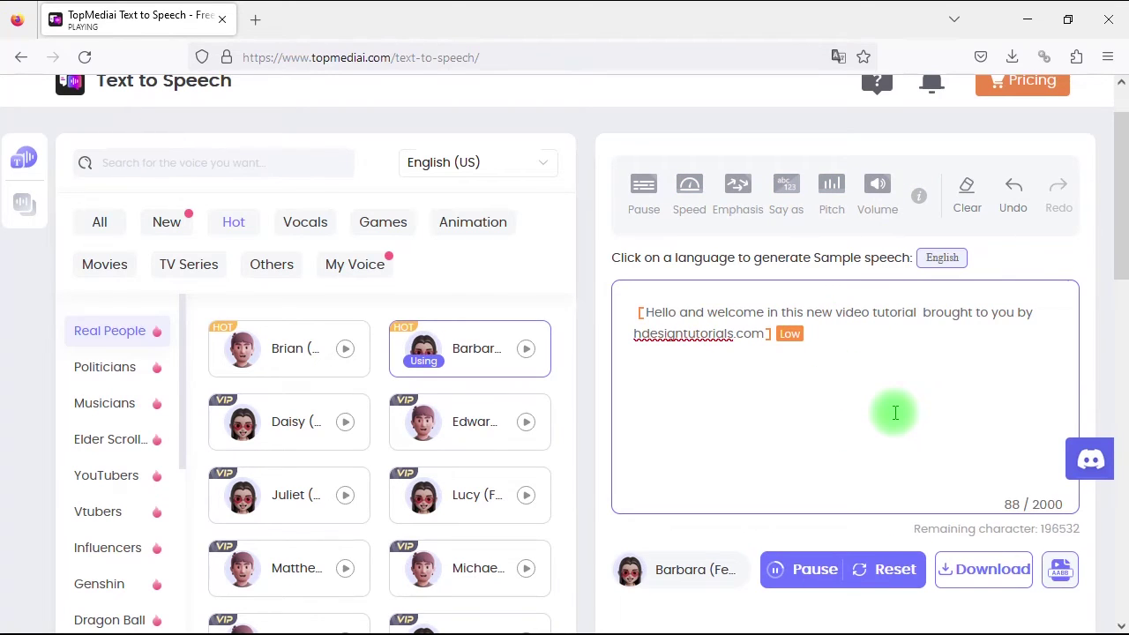
click(805, 572)
- Raise the greeting's tag to High, convert and play it, then reset to plain text
click(798, 334)
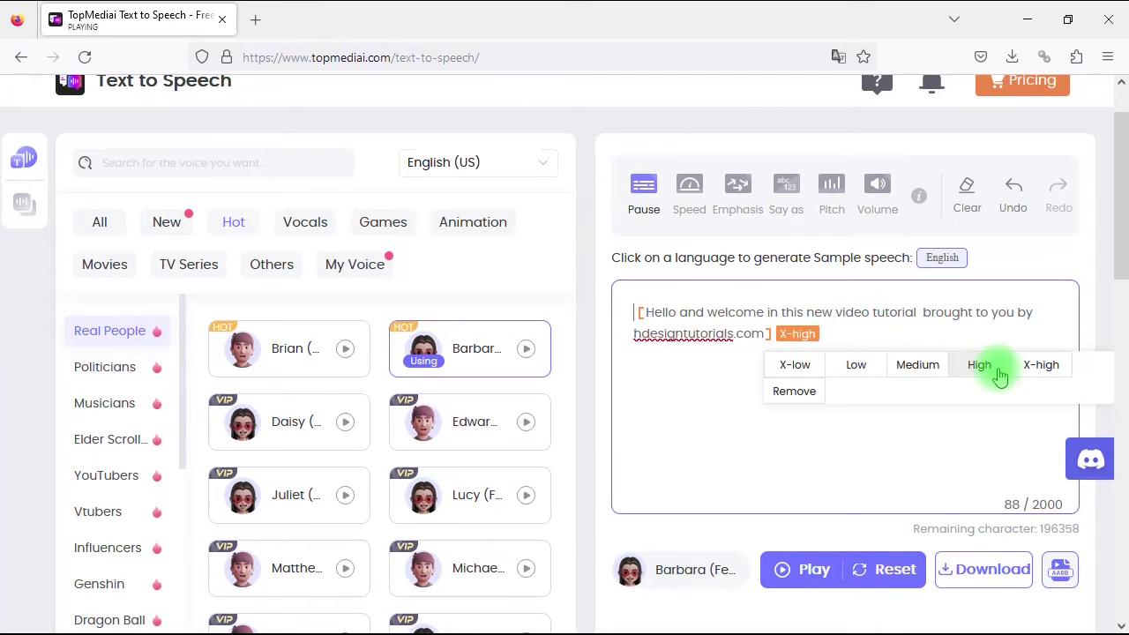
click(1000, 375)
click(882, 571)
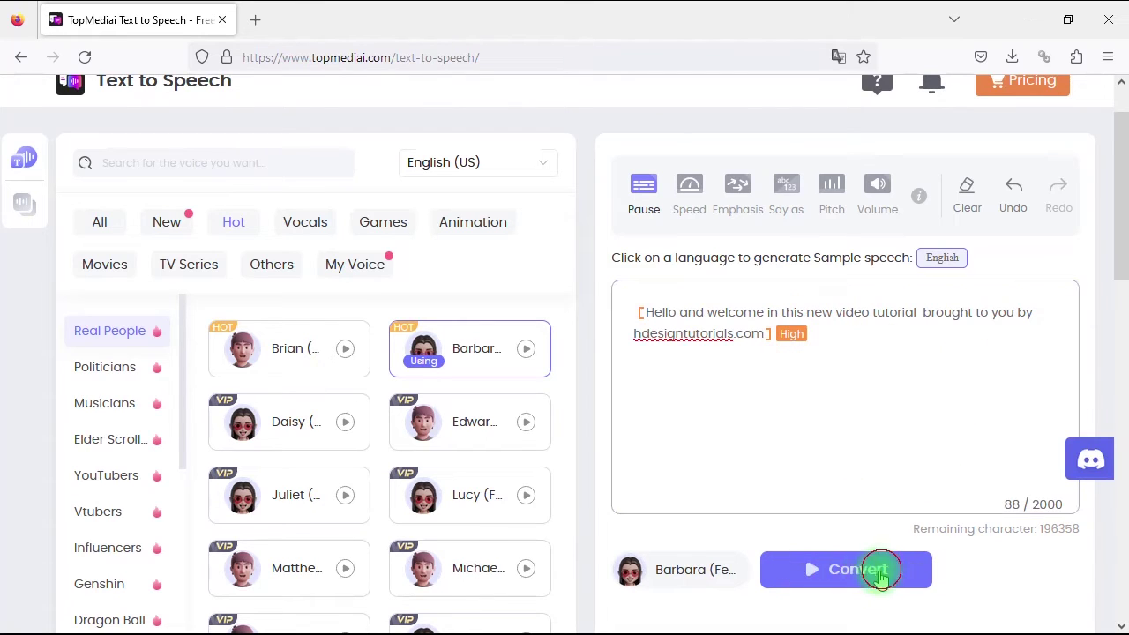
click(804, 570)
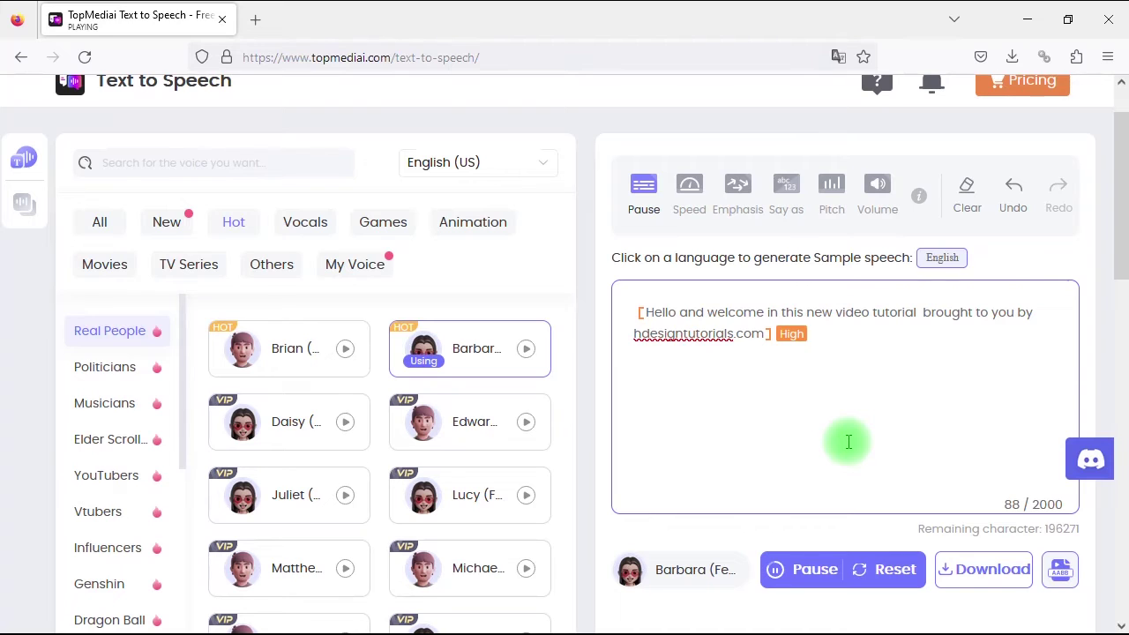
click(891, 569)
- Set the whole greeting to X-soft volume and preview the converted audio
drag(786, 335, 636, 304)
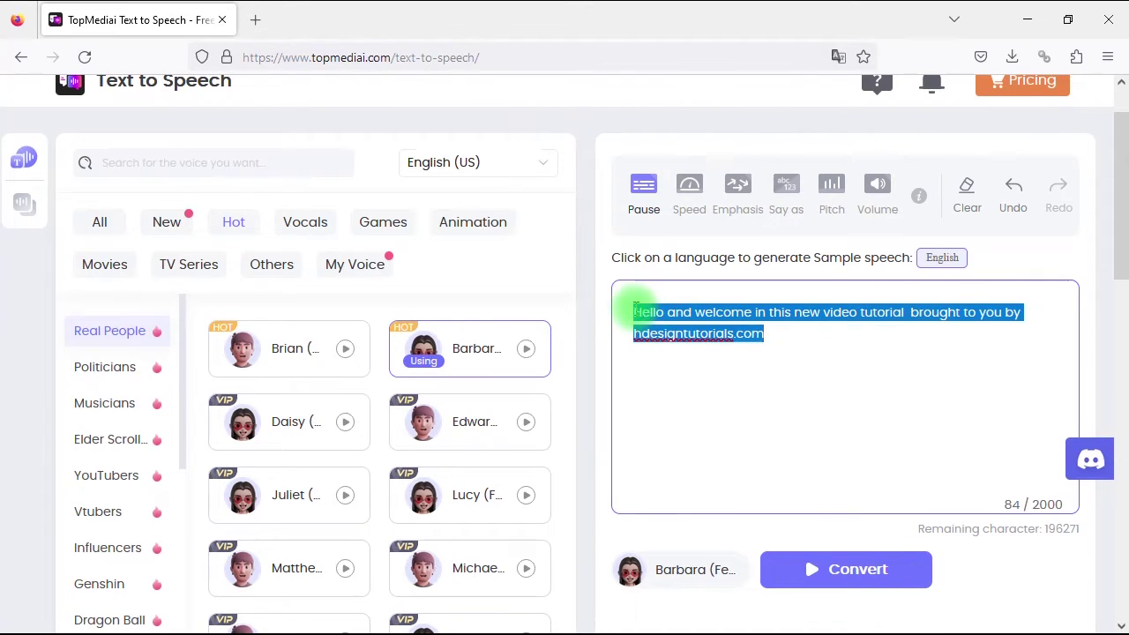
click(873, 187)
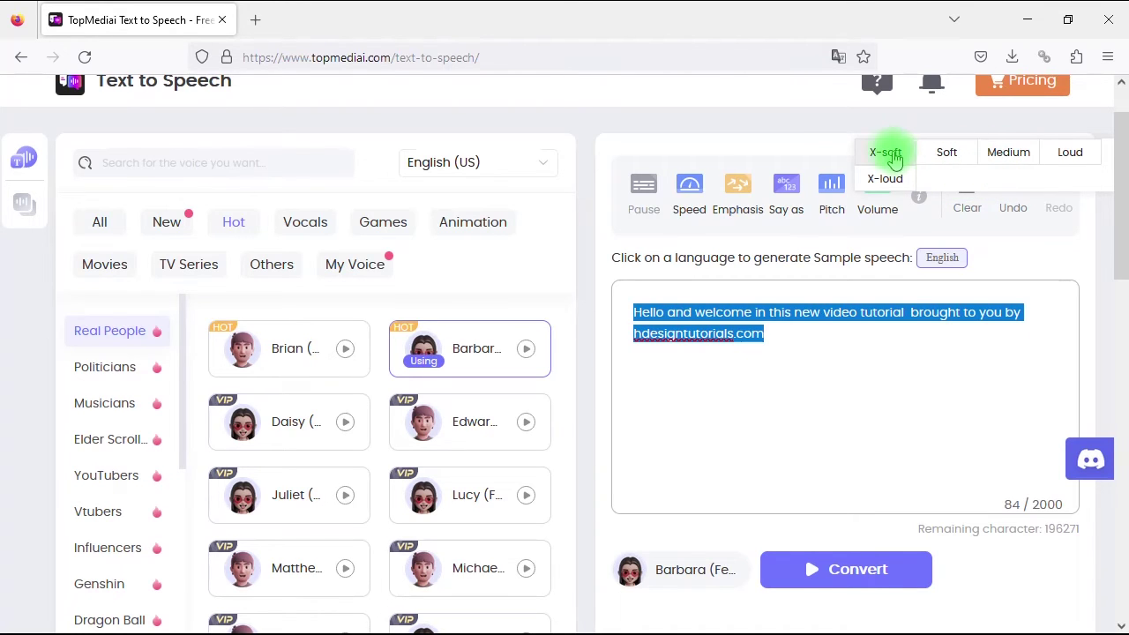
click(886, 154)
click(819, 571)
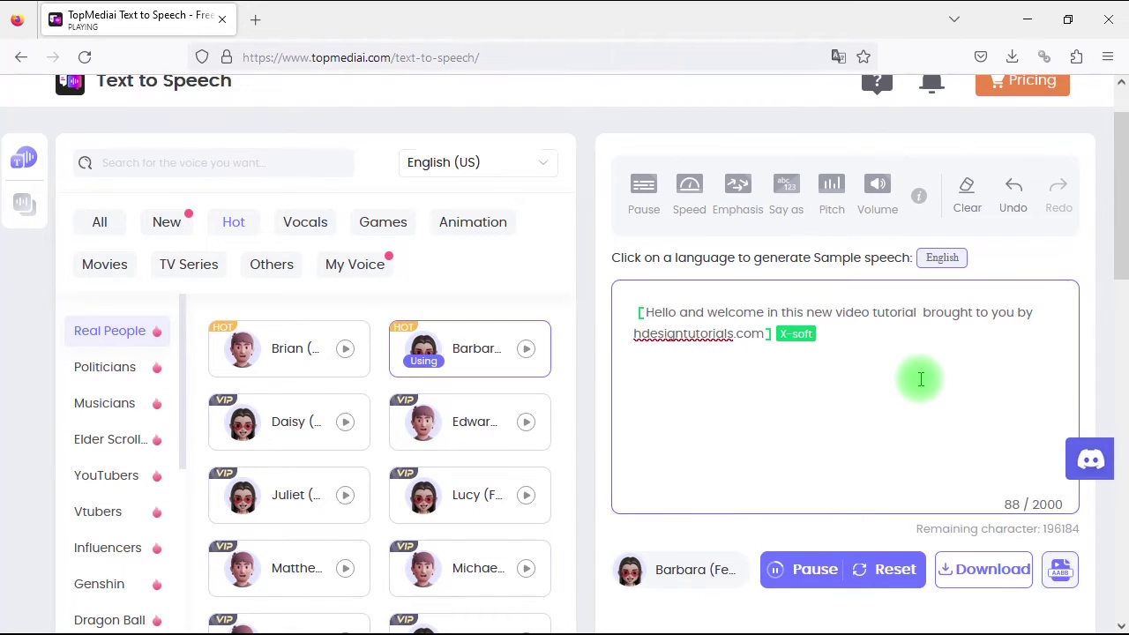
click(806, 576)
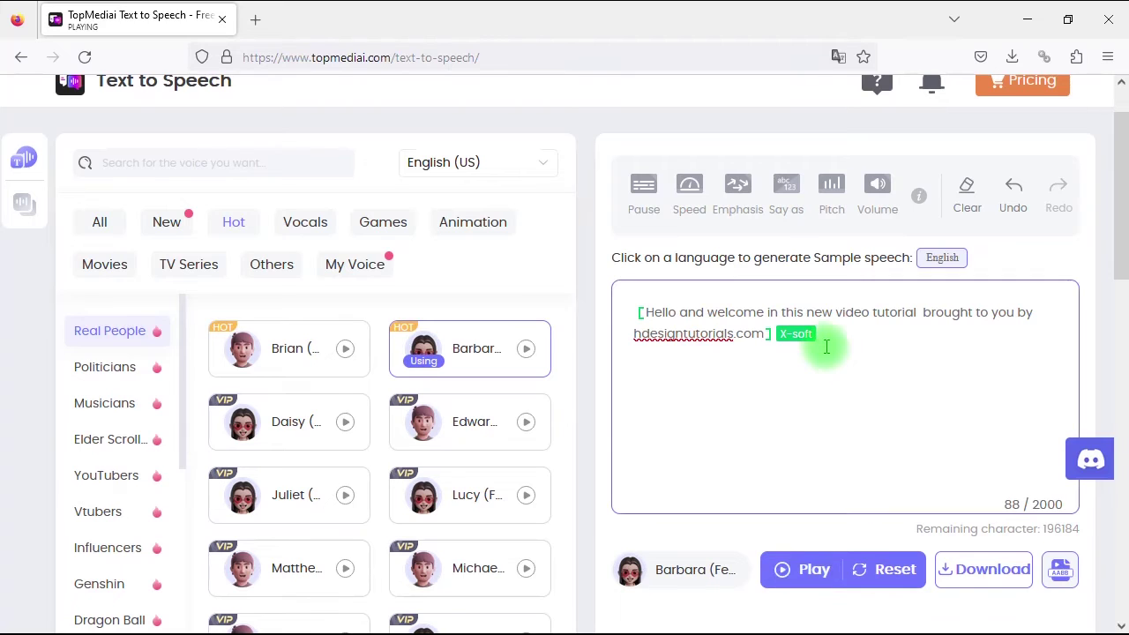
- Change the greeting's volume tag to Medium and preview it, then switch it to X-loud
click(796, 335)
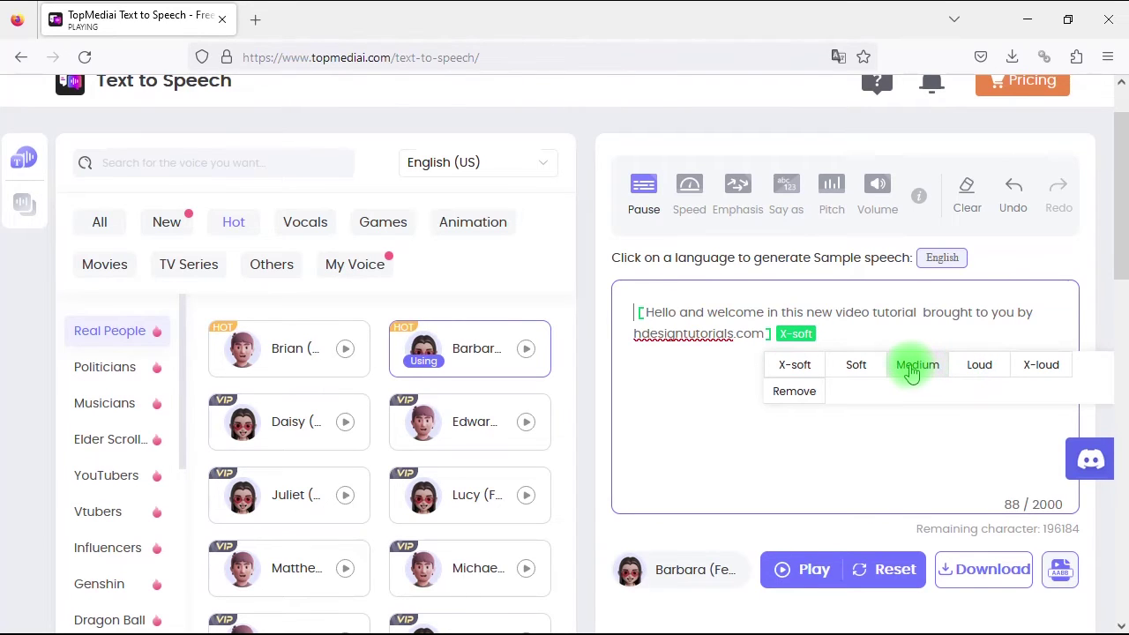
click(912, 369)
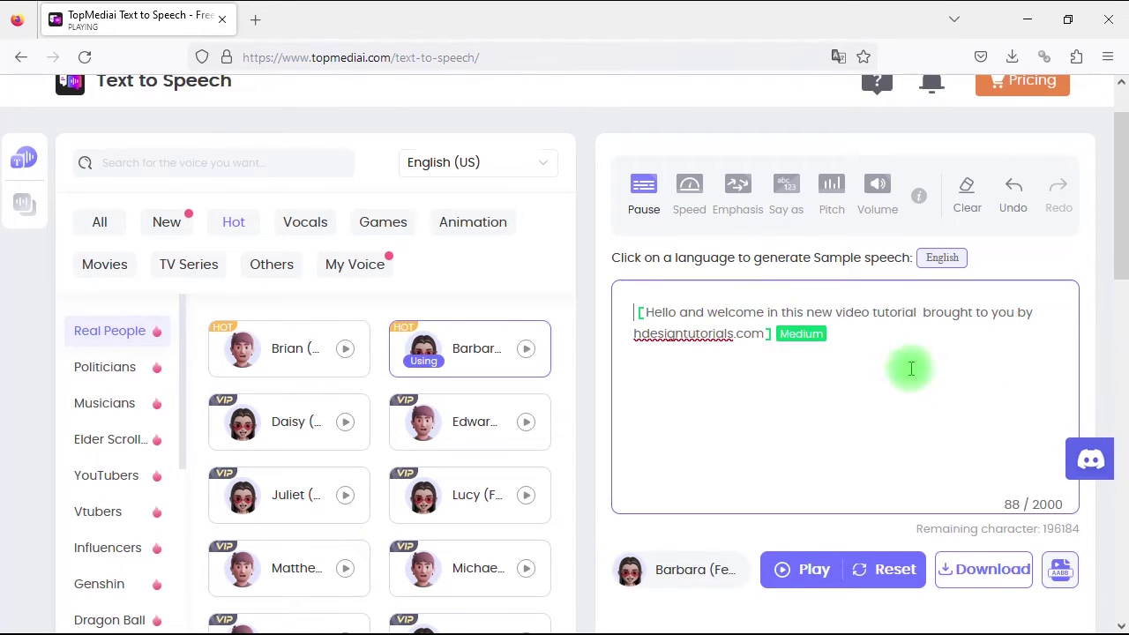
click(832, 575)
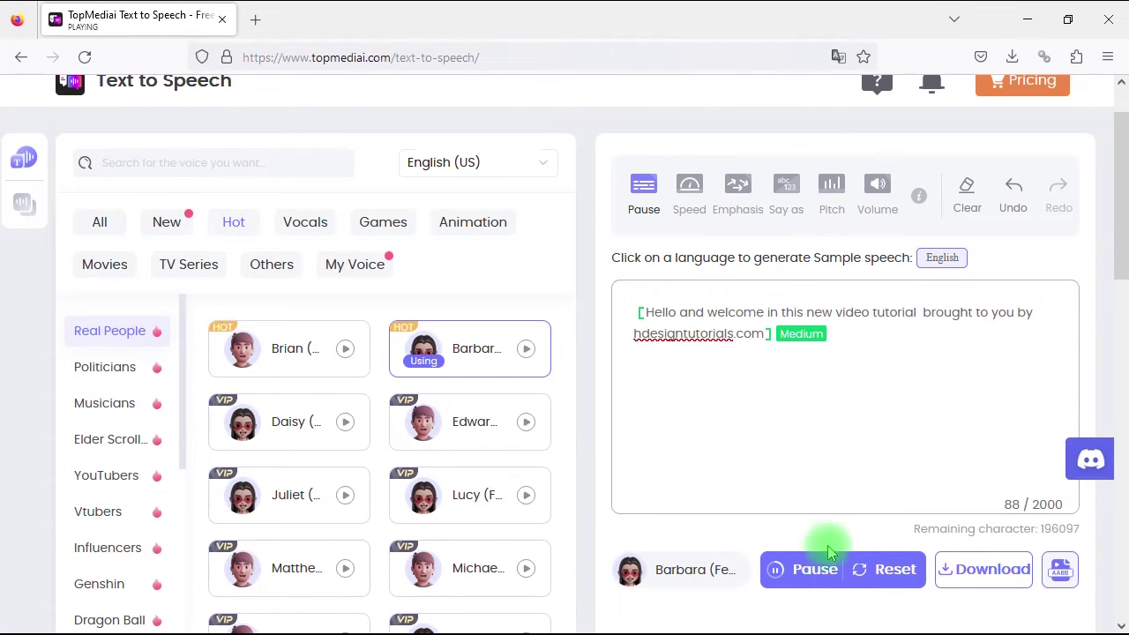
click(809, 569)
click(804, 335)
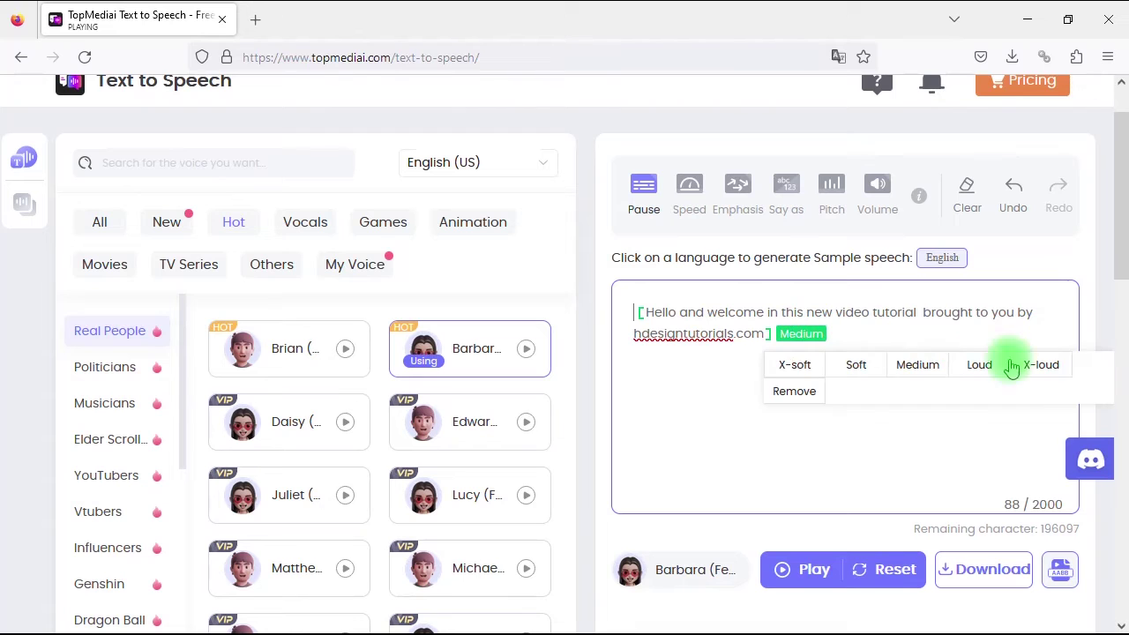
click(1038, 365)
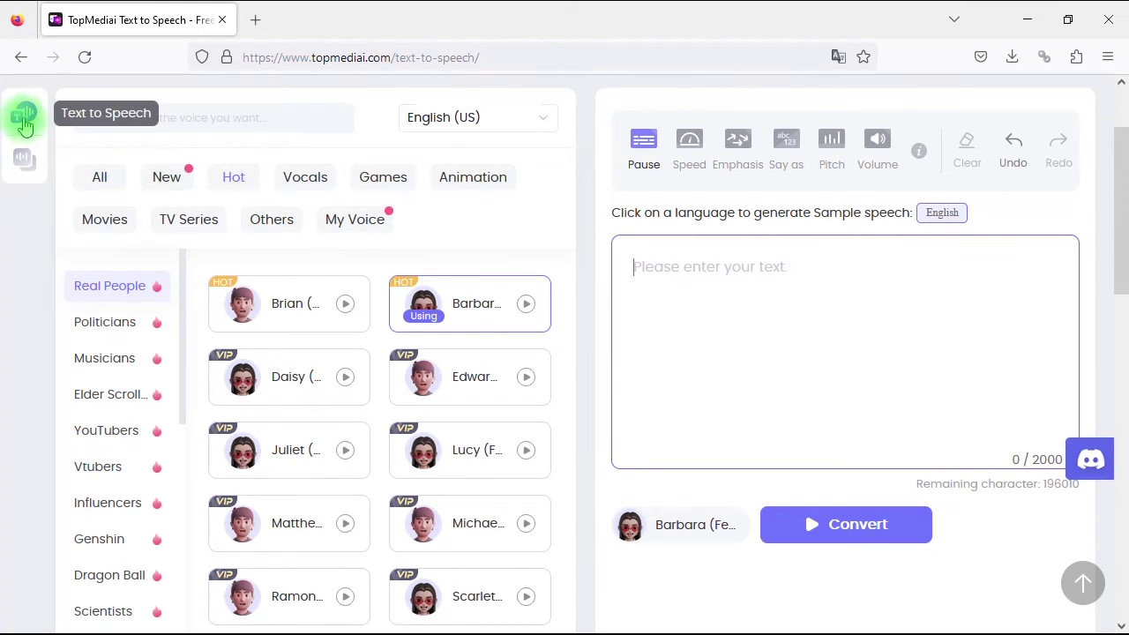
- Go to Voice Cloning and start a clone from uploaded audio files
click(25, 166)
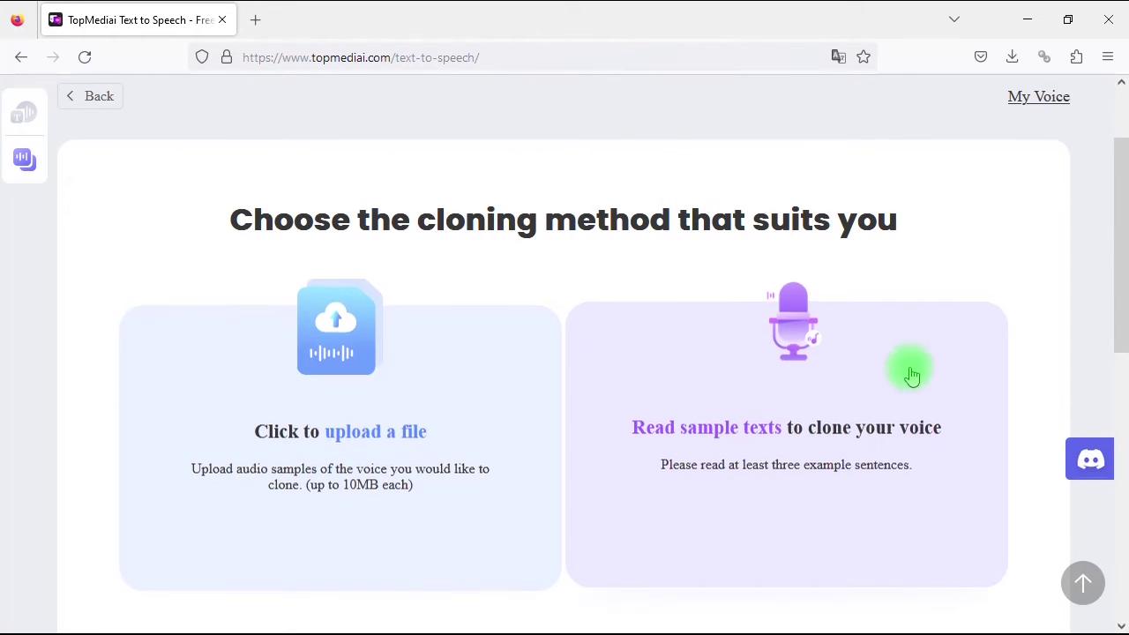
scroll(1123, 206, down, 1)
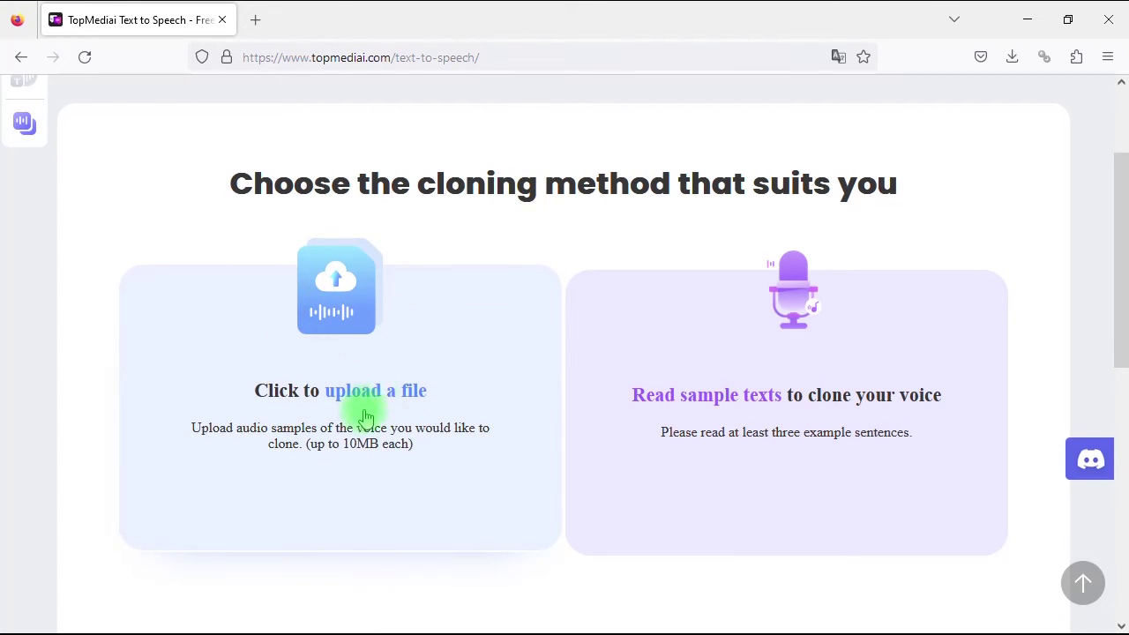
click(415, 391)
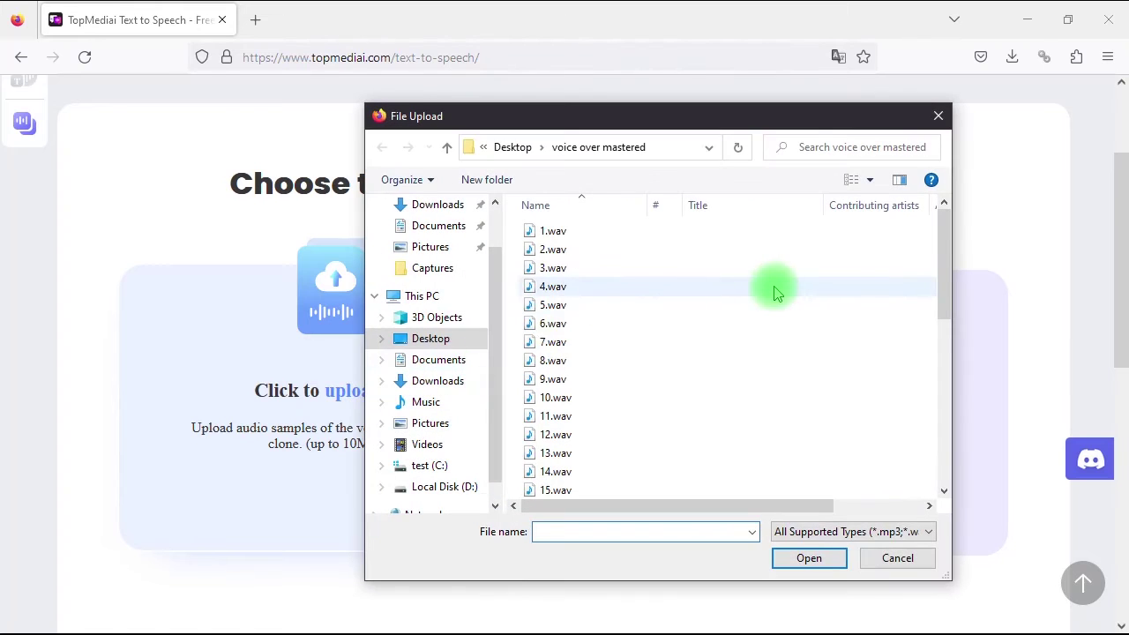
- Play 1.wav and 2.wav in the media player to check them
click(551, 232)
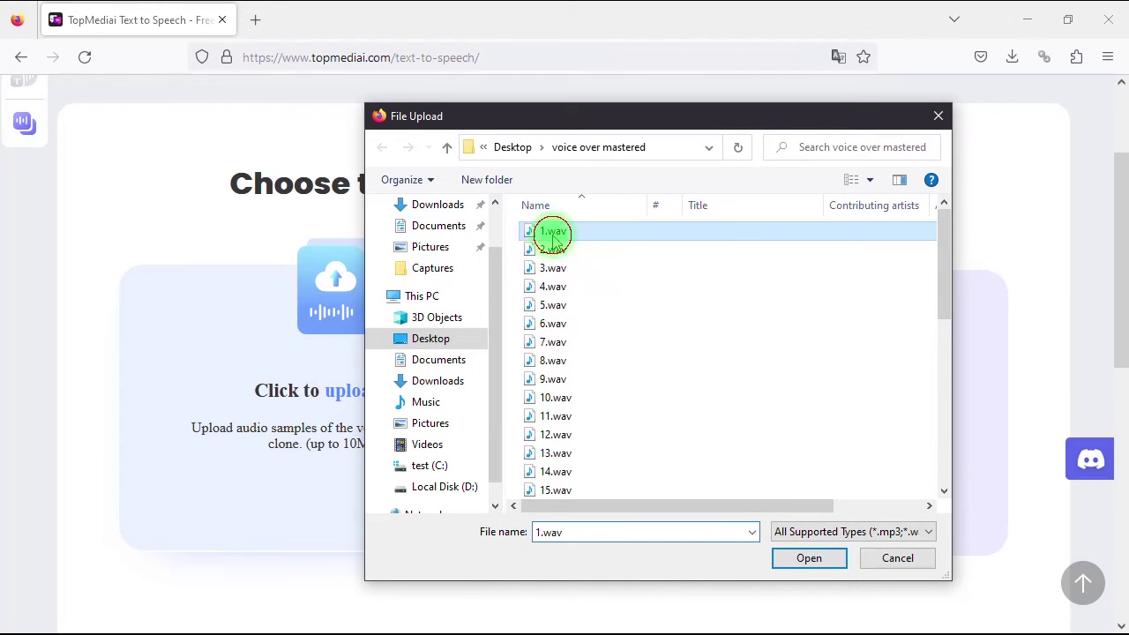
right_click(554, 232)
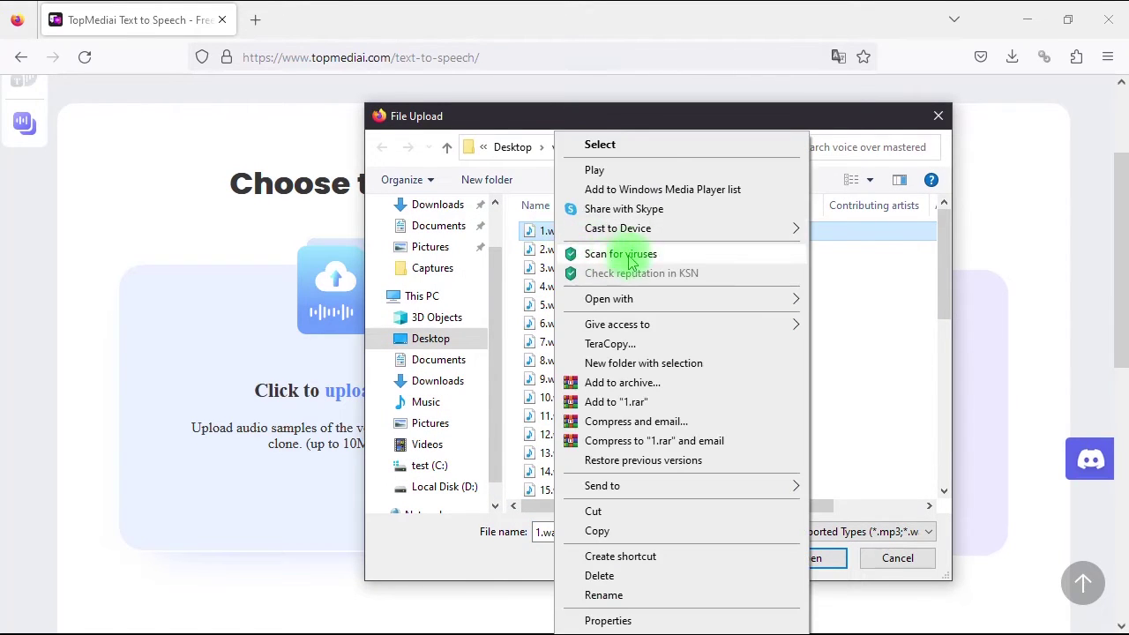
click(613, 173)
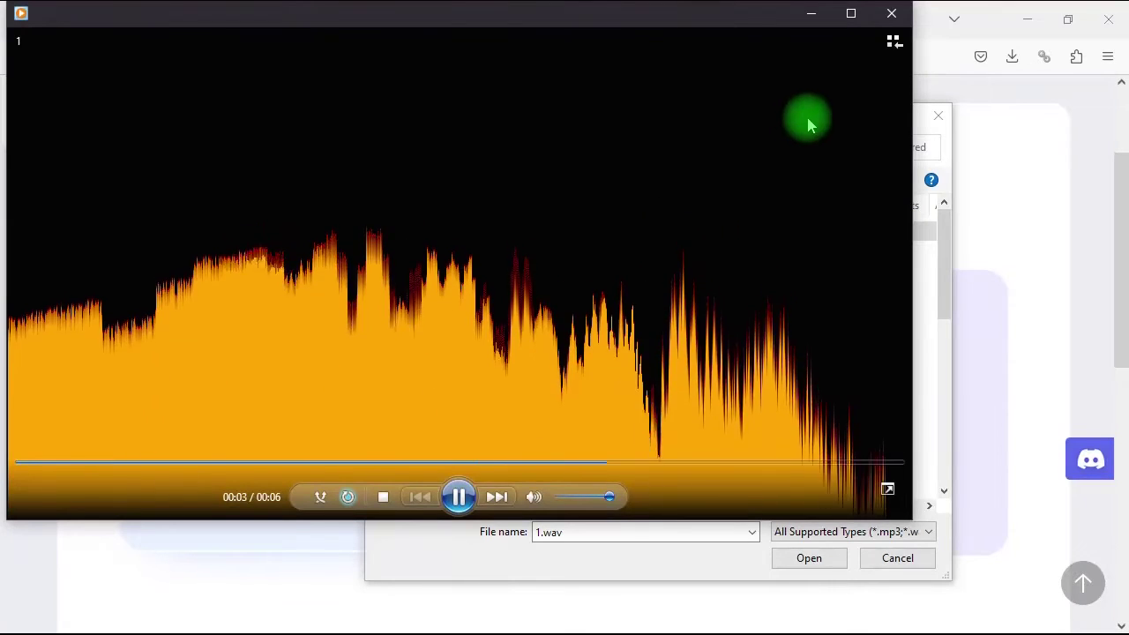
click(892, 13)
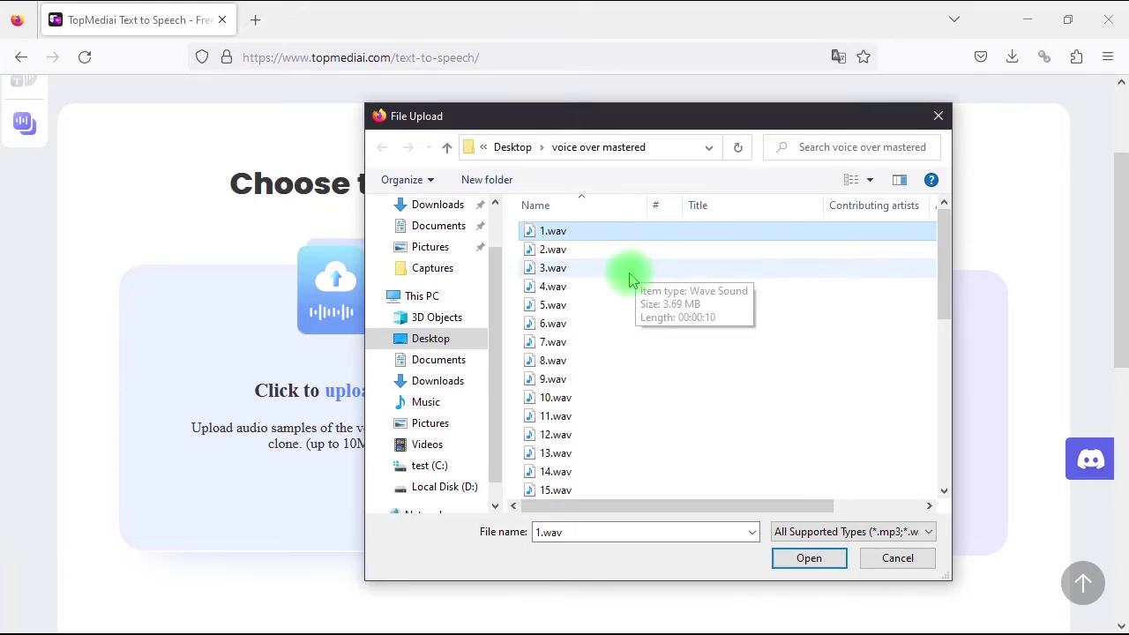
right_click(552, 251)
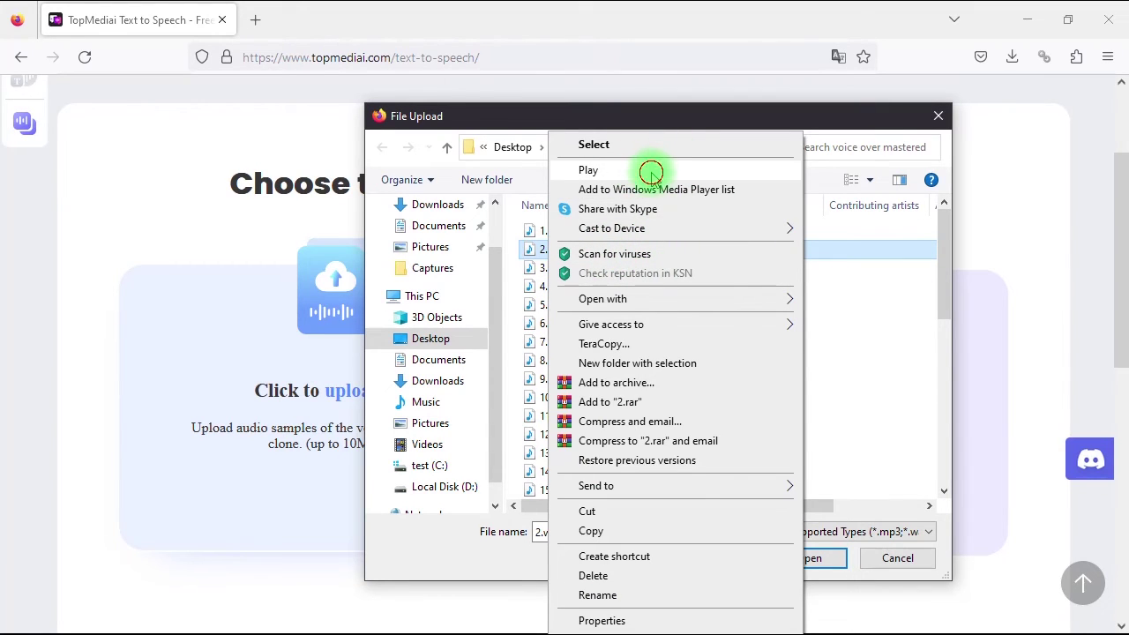
click(653, 170)
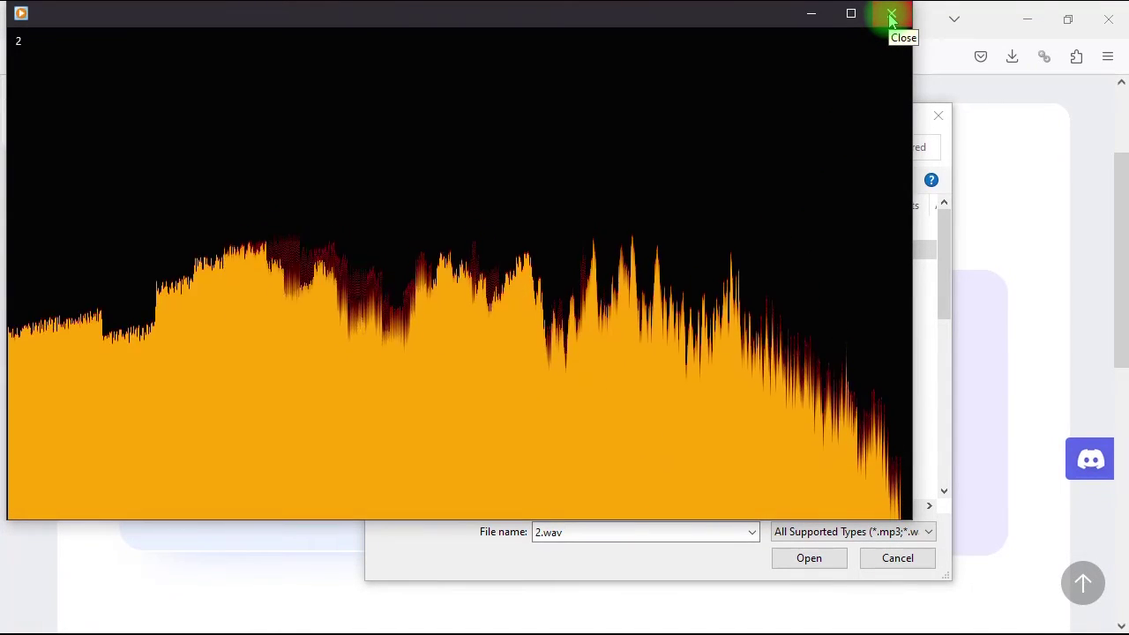
click(891, 15)
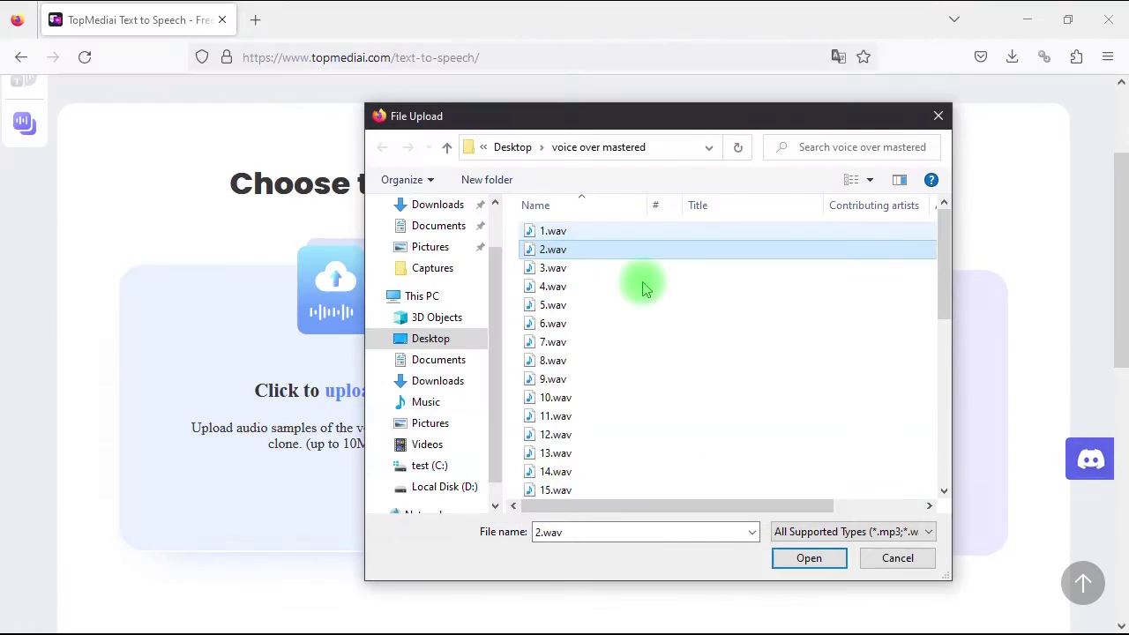
- Upload 1.wav through 7.wav as the voice samples
click(557, 232)
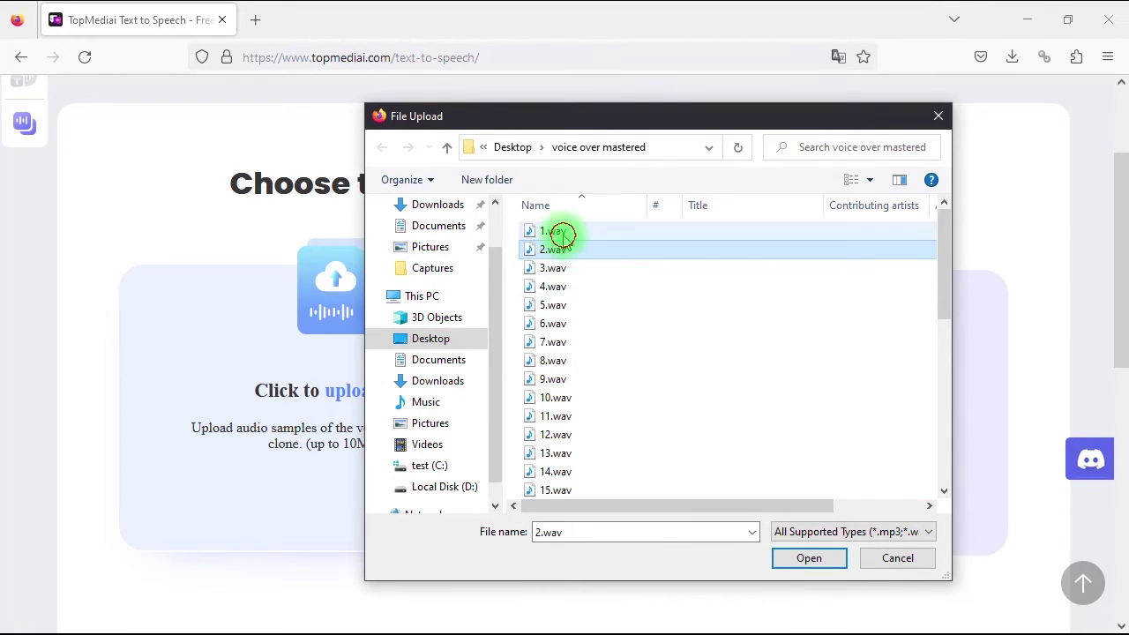
shift+click(557, 344)
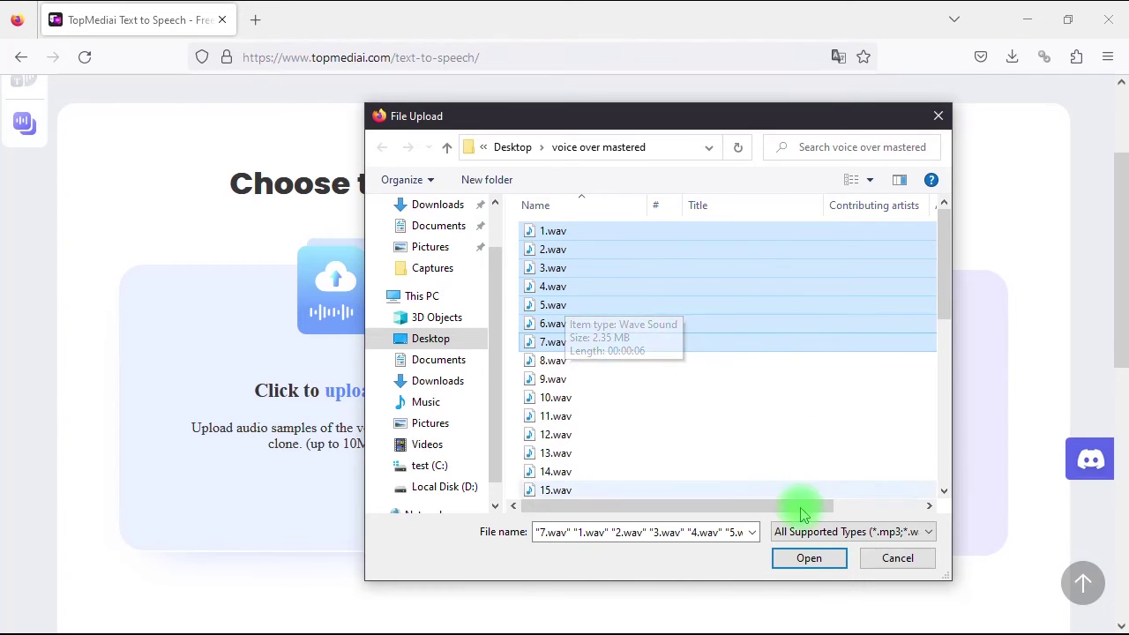
click(809, 560)
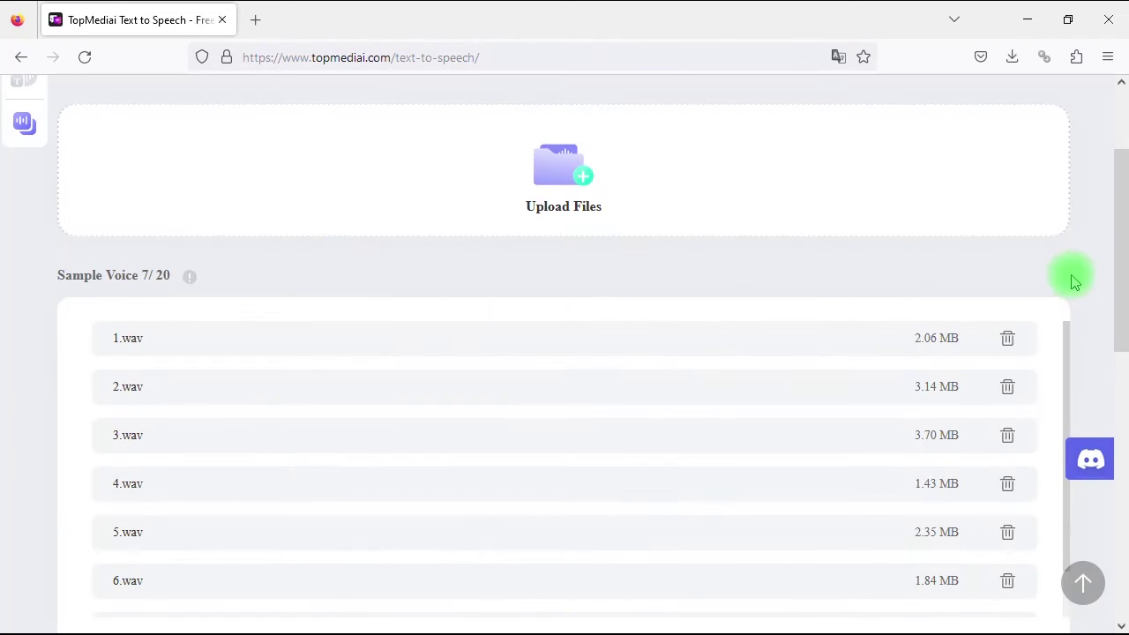
- Clone the voice from the seven samples and use the resulting Voice2 in the editor
mouse_move(1122, 232)
mouse_down()
mouse_move(1121, 206)
mouse_move(1122, 309)
mouse_move(1124, 202)
mouse_move(1123, 324)
mouse_move(1119, 303)
mouse_up()
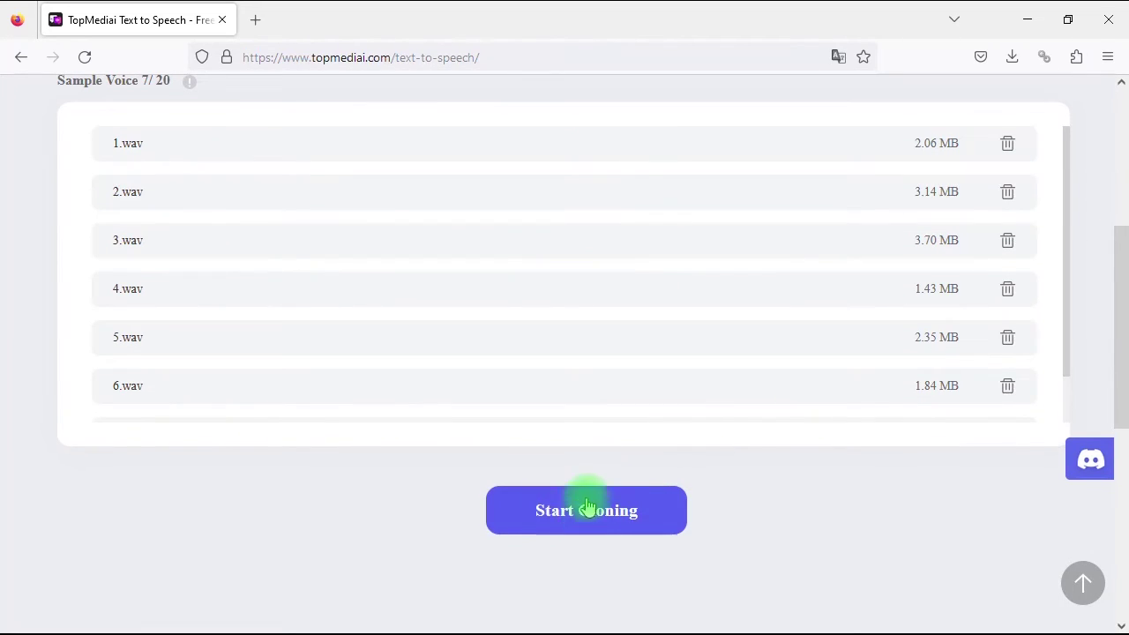
click(620, 518)
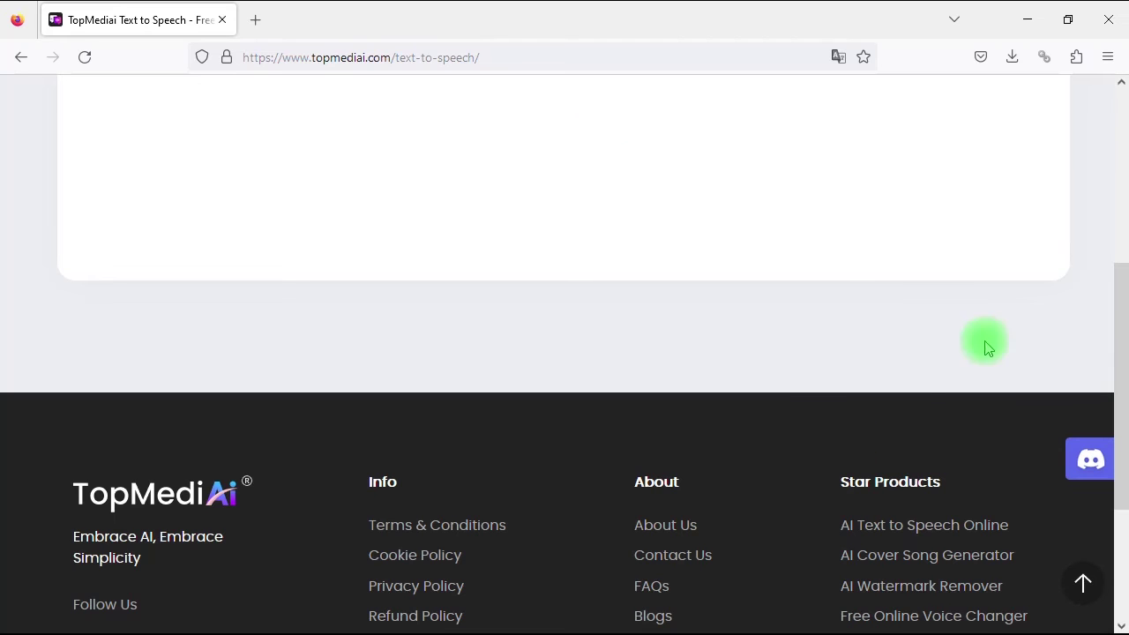
drag(1124, 353, 1127, 228)
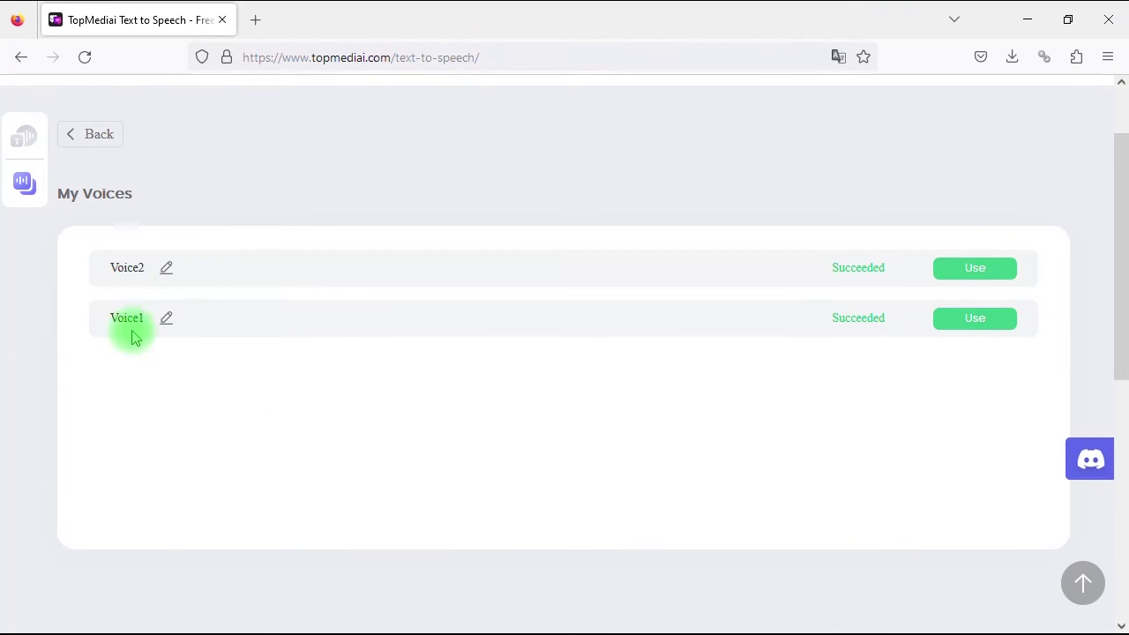
drag(1124, 274, 1125, 254)
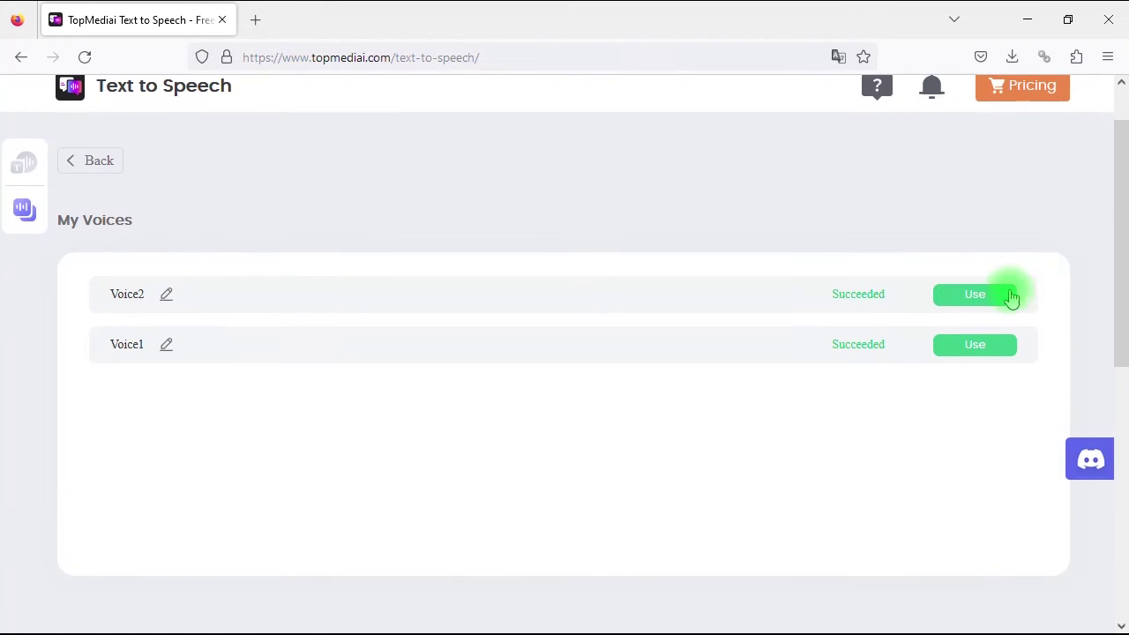
click(998, 295)
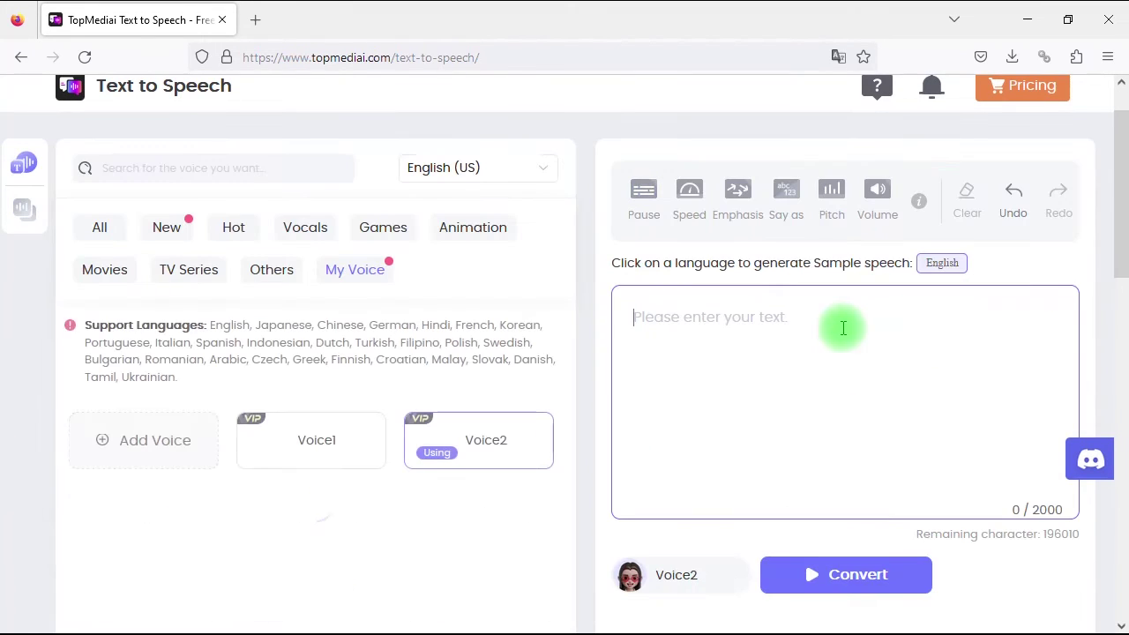
- Paste the welcome sentence and convert it to speech with Voice2
click(468, 441)
scroll(617, 371, down, 1)
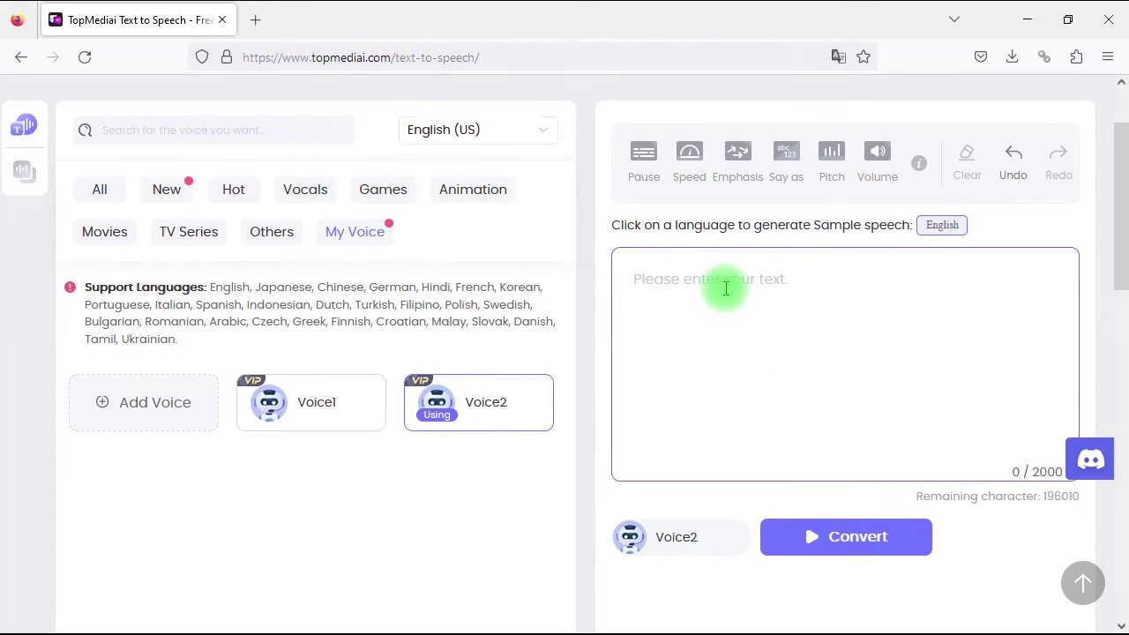
text(Hello and welcome in this new video tutorial  brought to you by hdesigntutorials.com)
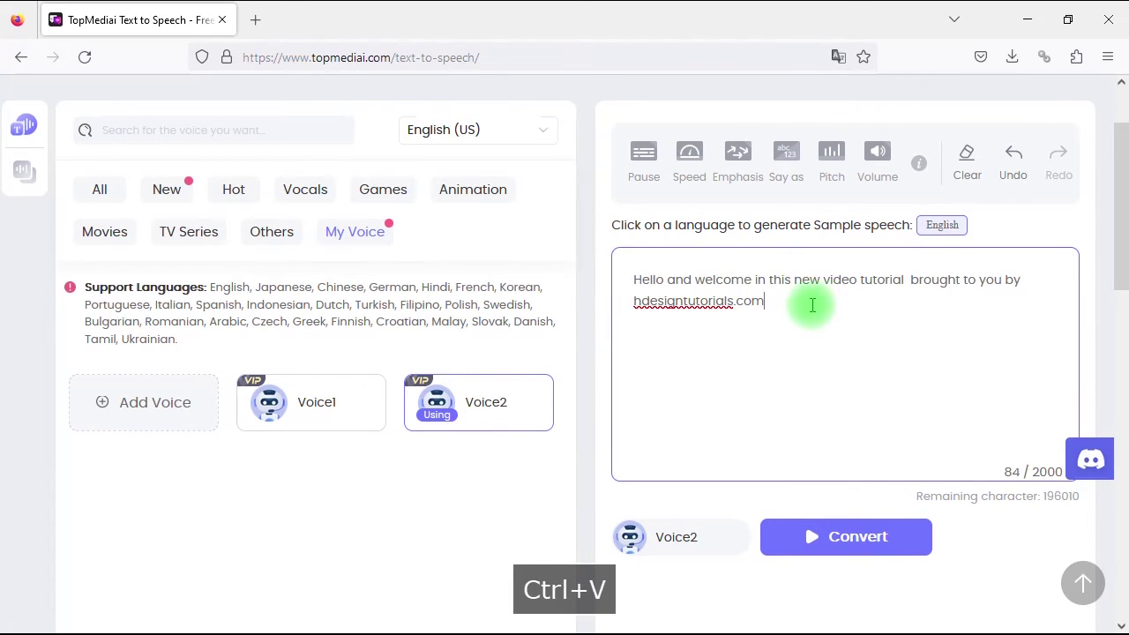
click(887, 545)
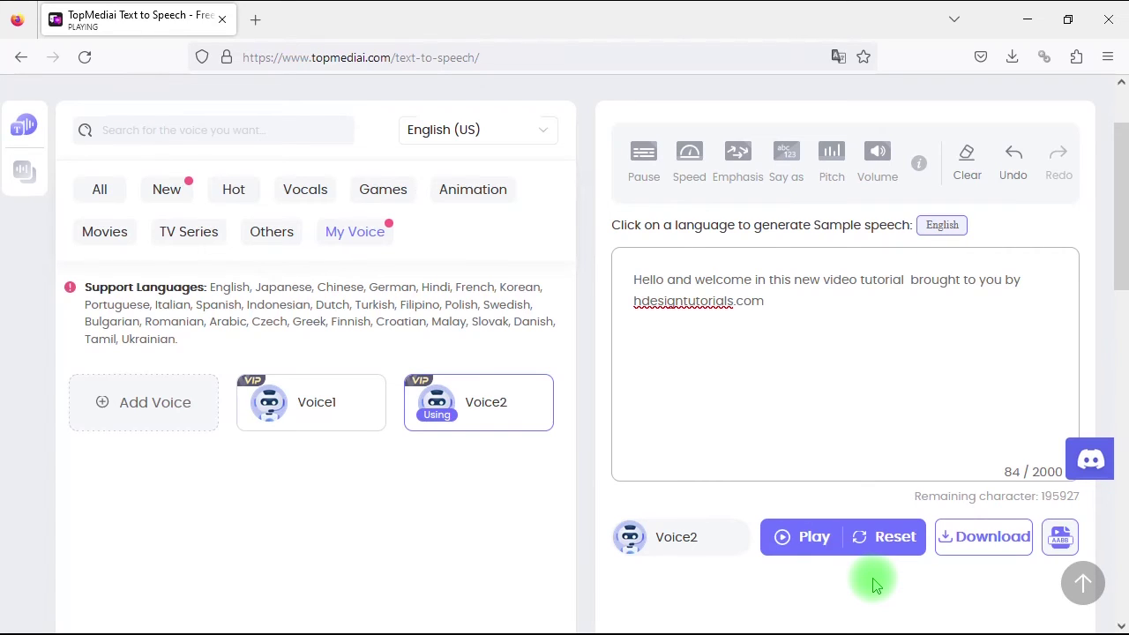
- Add a comma to the sentence, regenerate the speech and download it as Voice2.mp3
click(894, 373)
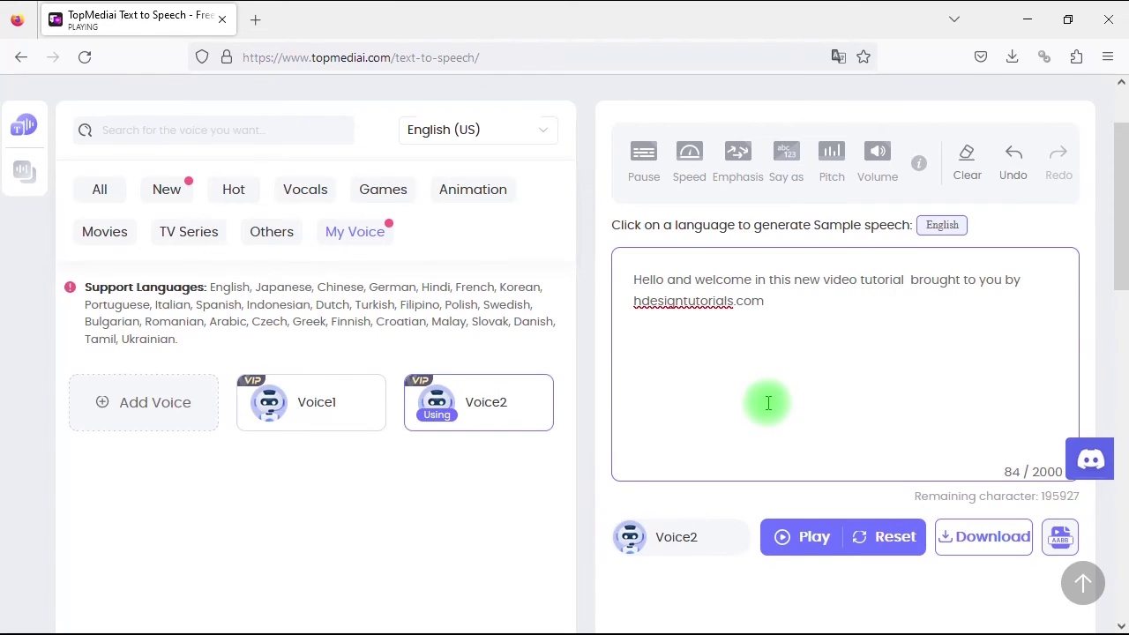
text(,)
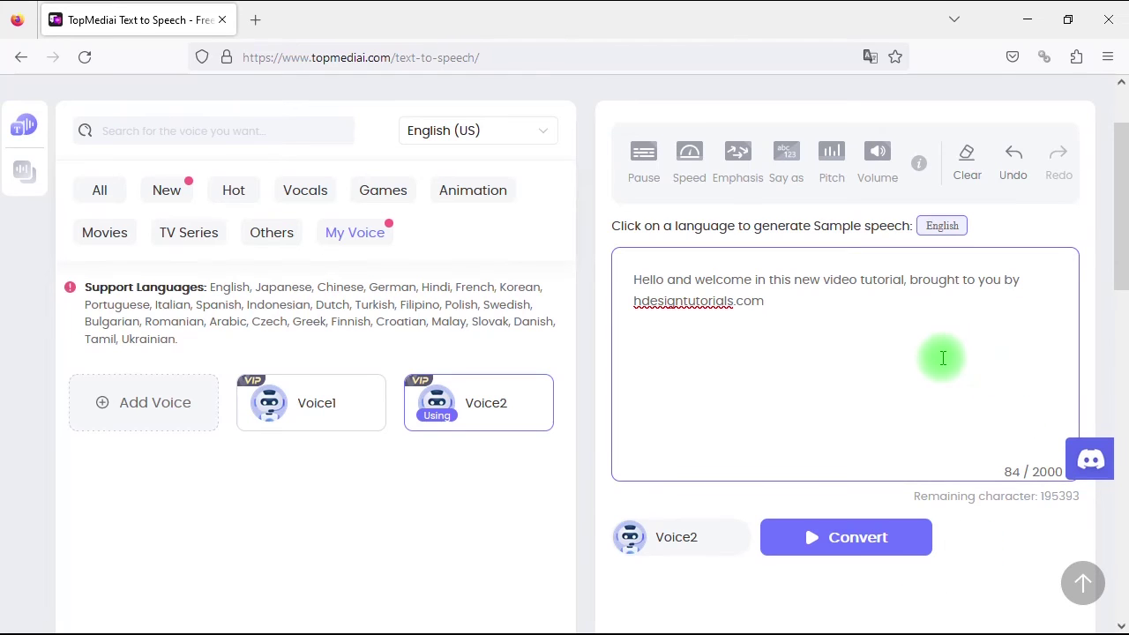
click(883, 562)
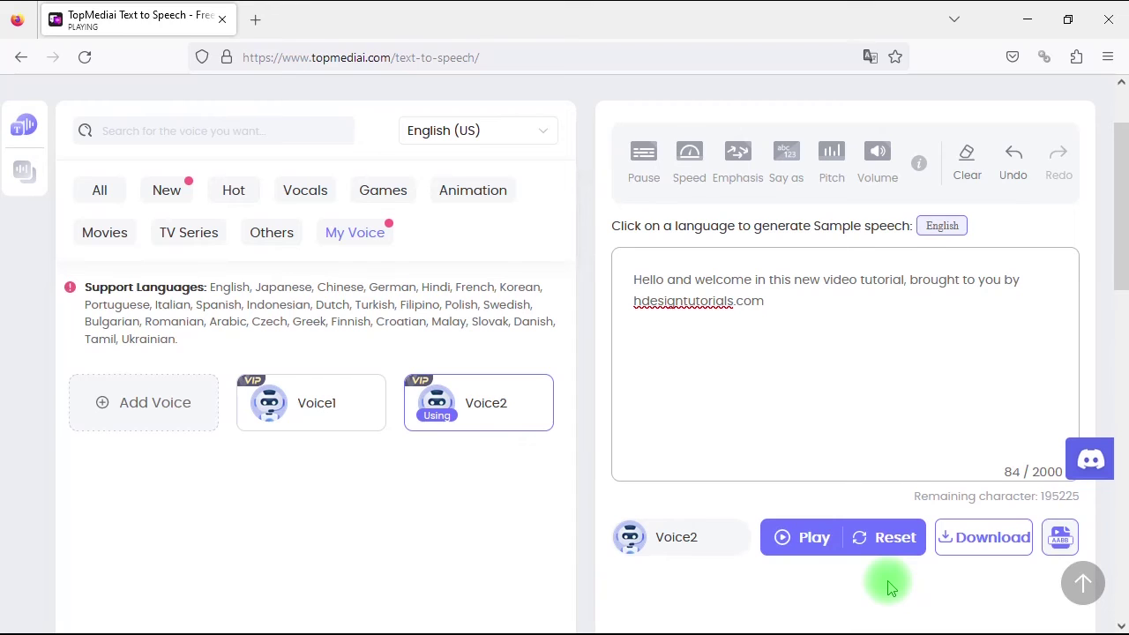
click(986, 549)
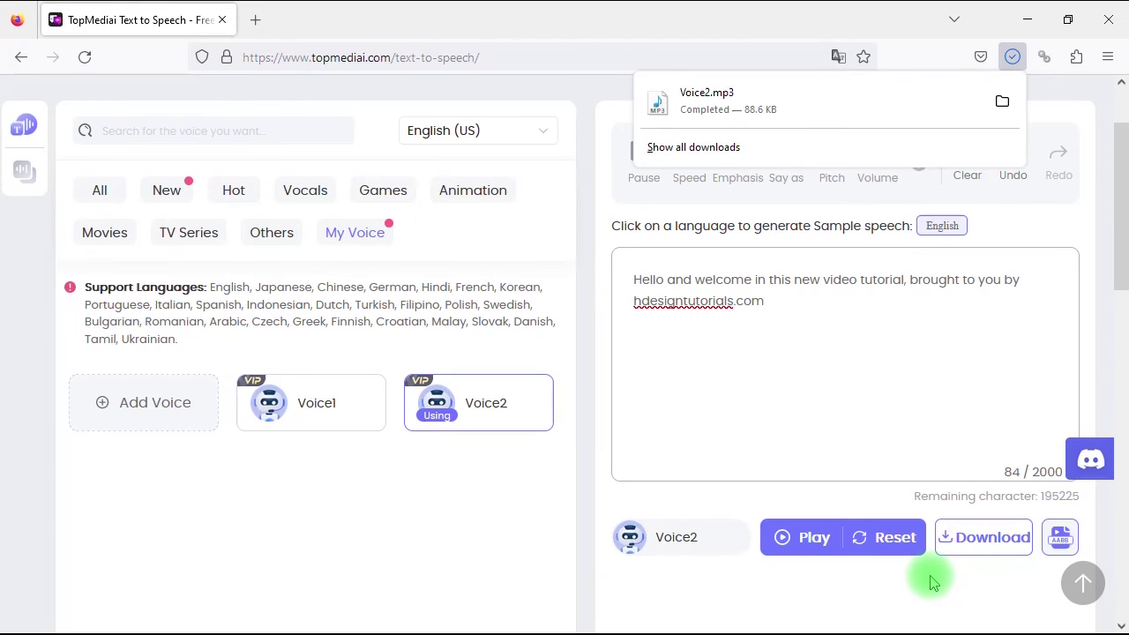
click(811, 312)
drag(811, 304, 635, 280)
- Replace the text with the tutorial introduction sentence and convert it with Voice2
key(BackSpace)
text(in this tutorial we will discover together the latest method to enhance low resolution portraits using adobe photoshop)
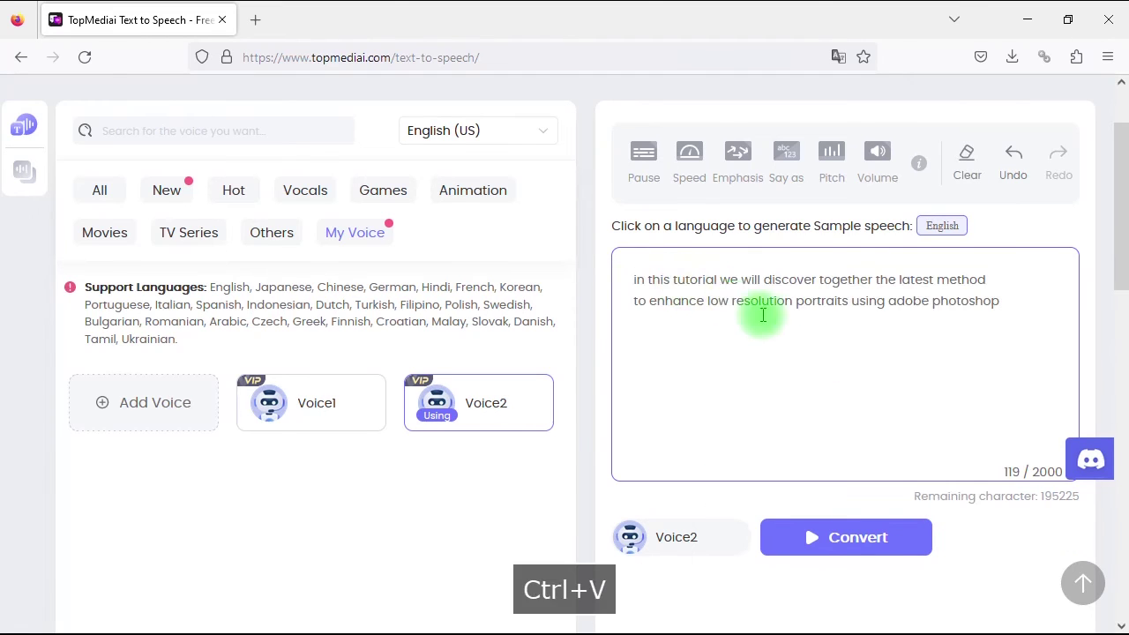
click(842, 544)
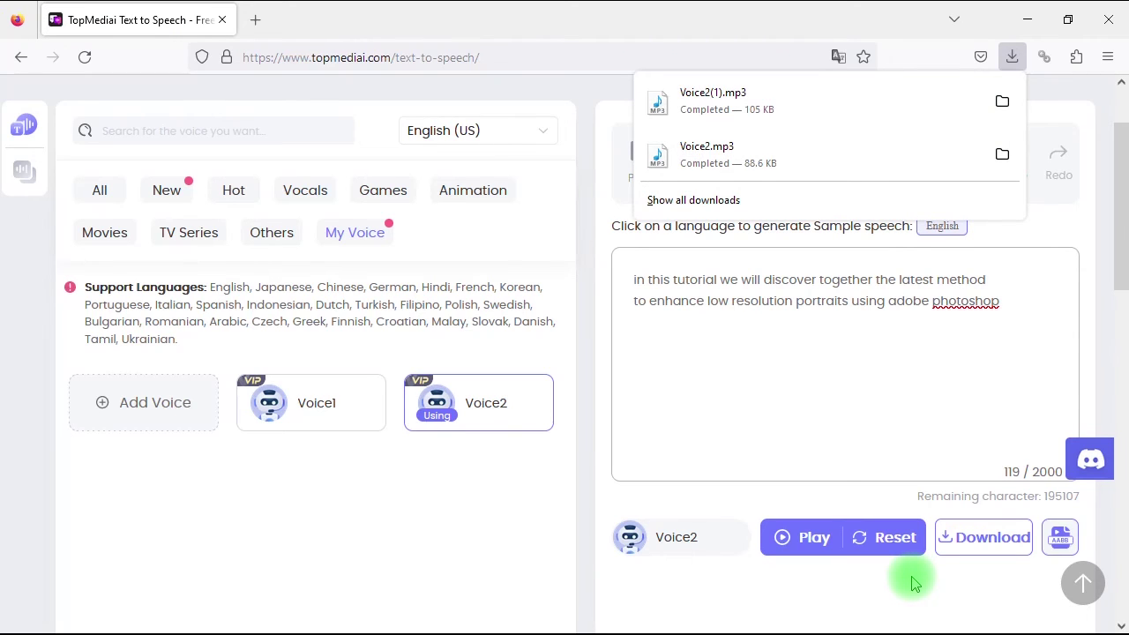
key(alt+Tab)
key(Tab)
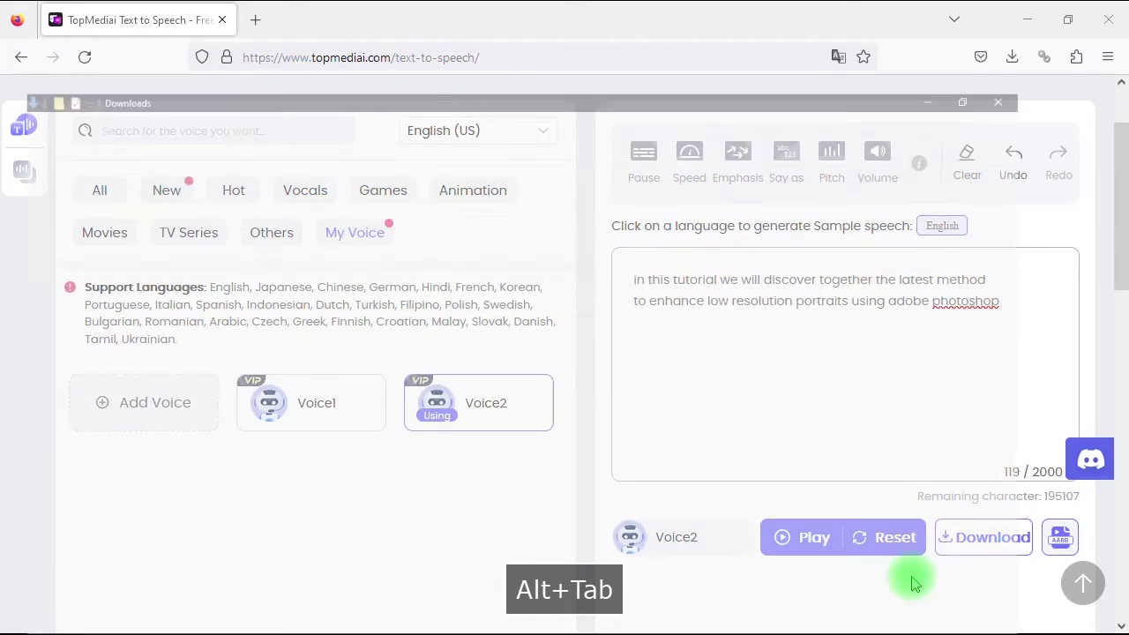
- Drag Voice2(1).mp3 and Voice2.mp3 from Downloads into Premiere Pro's Project panel
click(231, 139)
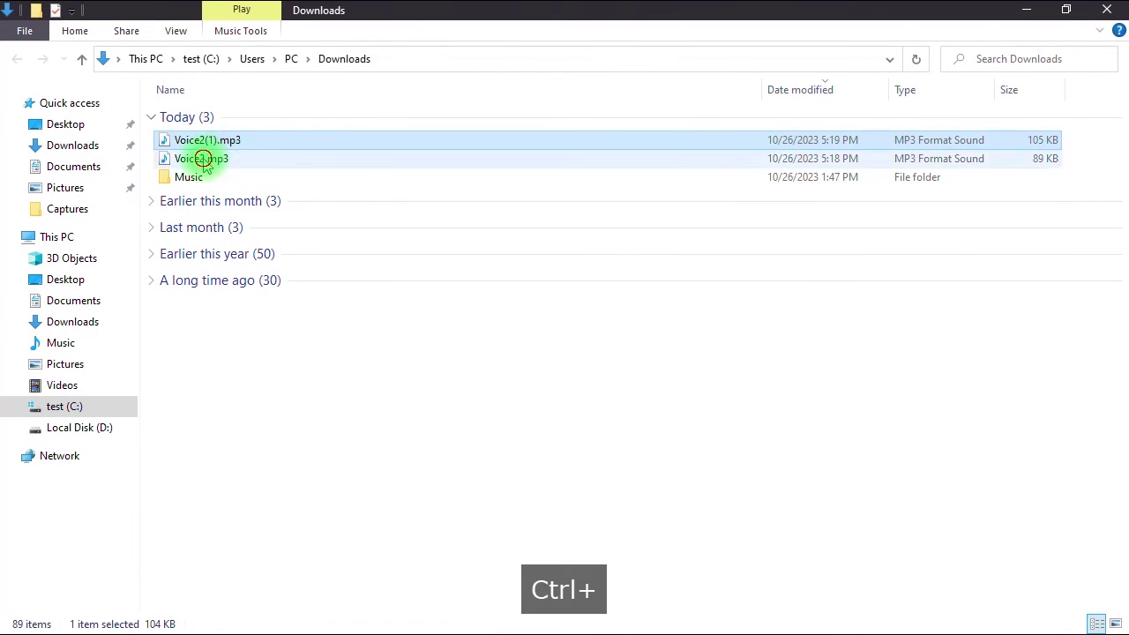
ctrl+click(258, 161)
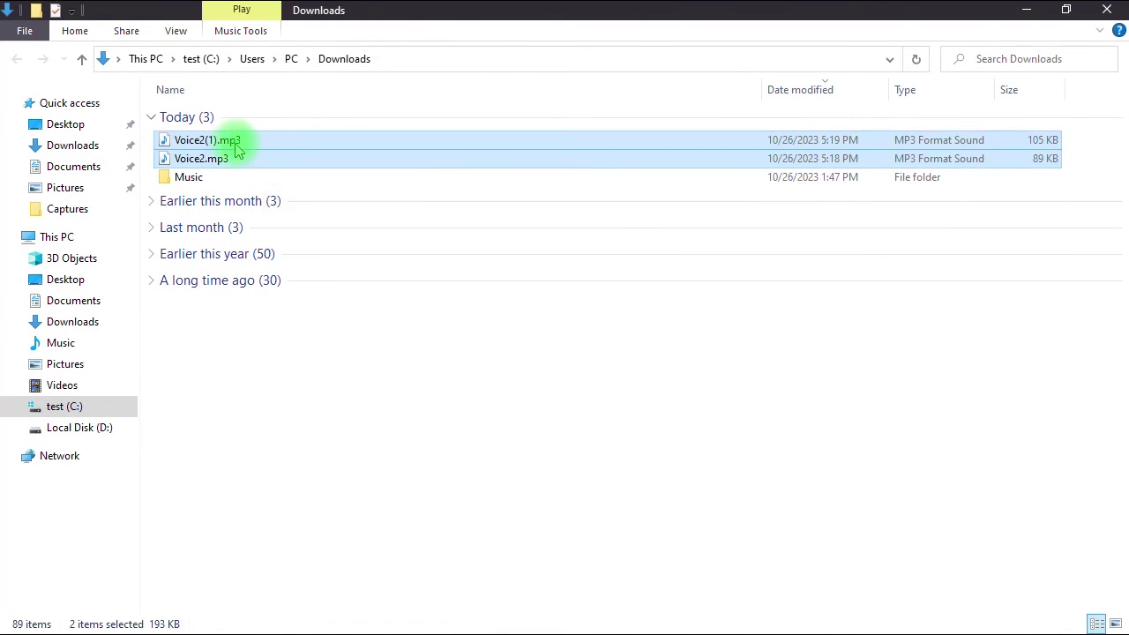
drag(192, 149, 194, 556)
key(alt+Tab)
key(Tab)
key(Tab)
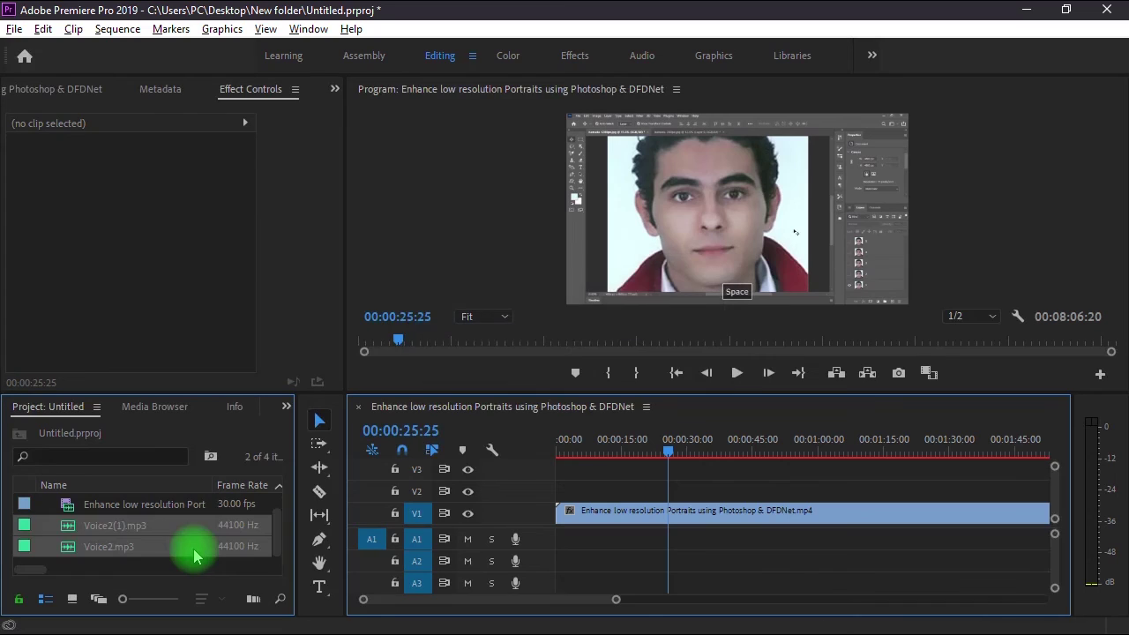
- Place Voice2.mp3 on audio track A1 and preview it from 00:00:22:24
click(108, 546)
drag(107, 546, 688, 543)
drag(624, 600, 600, 601)
click(699, 457)
drag(687, 448, 684, 450)
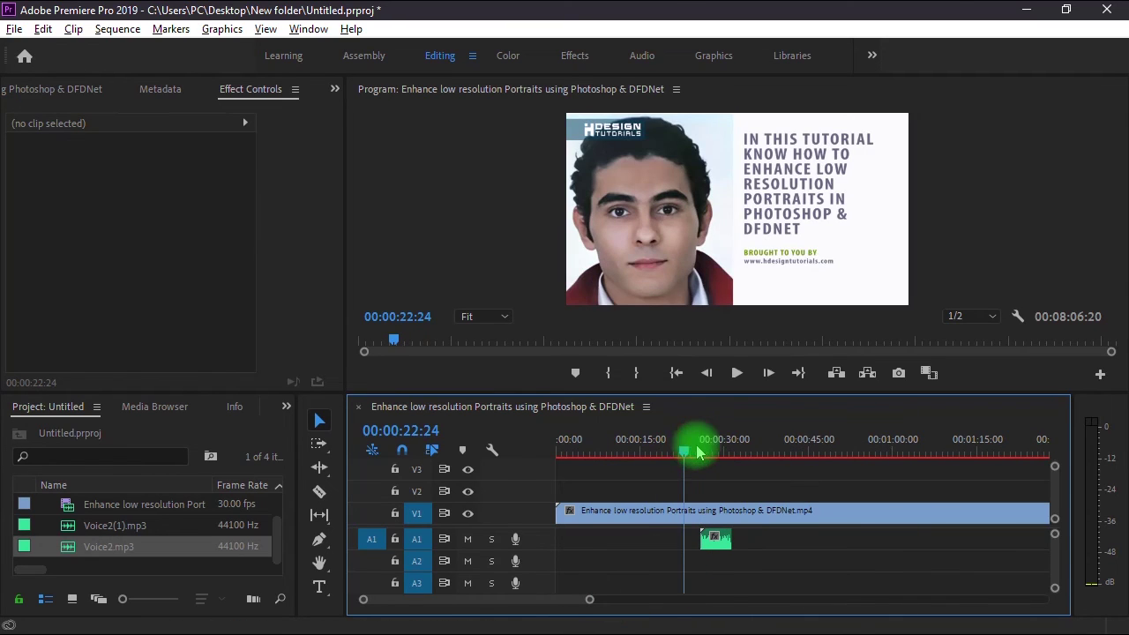
key(space)
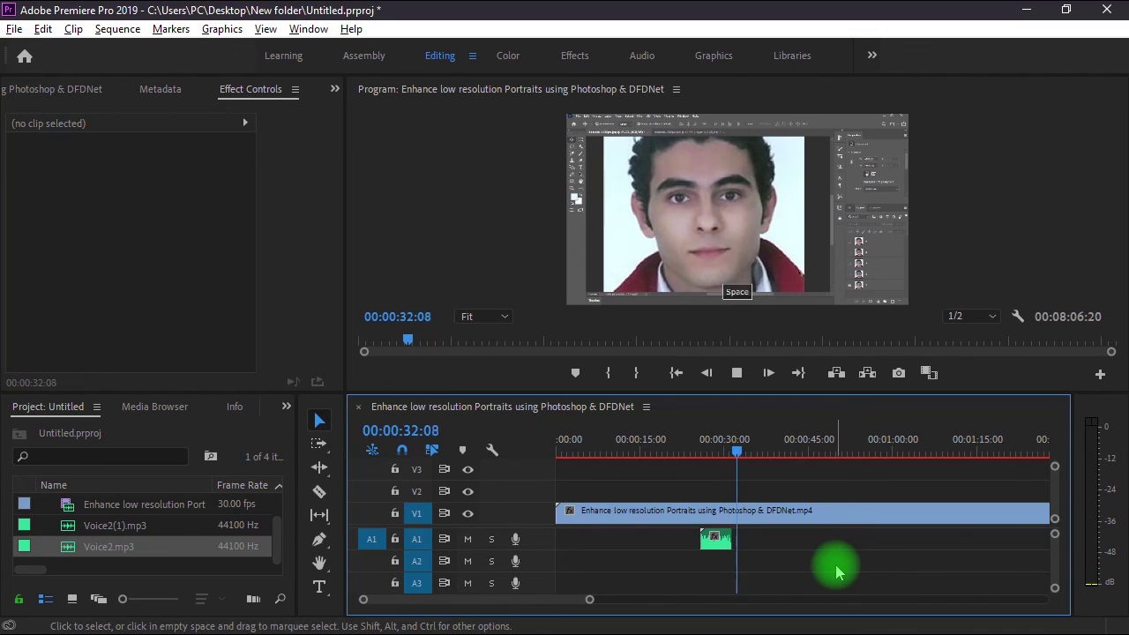
key(space)
- Add Voice2(1).mp3 right after it on A1 and play both from 00:00:23:17
drag(102, 529, 752, 547)
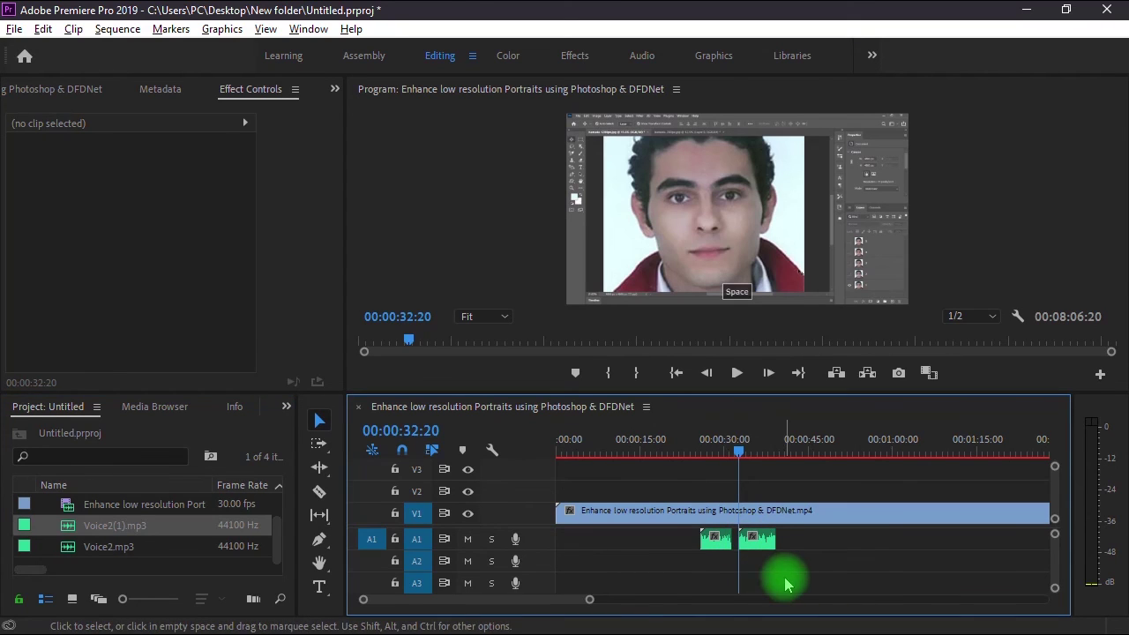
click(690, 448)
key(space)
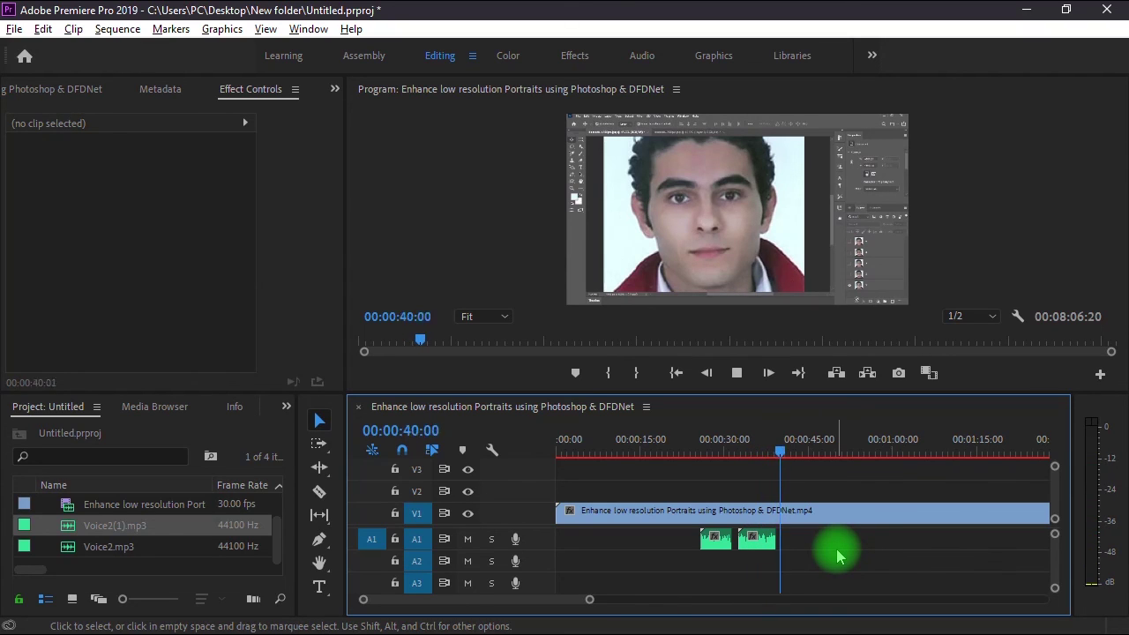
key(space)
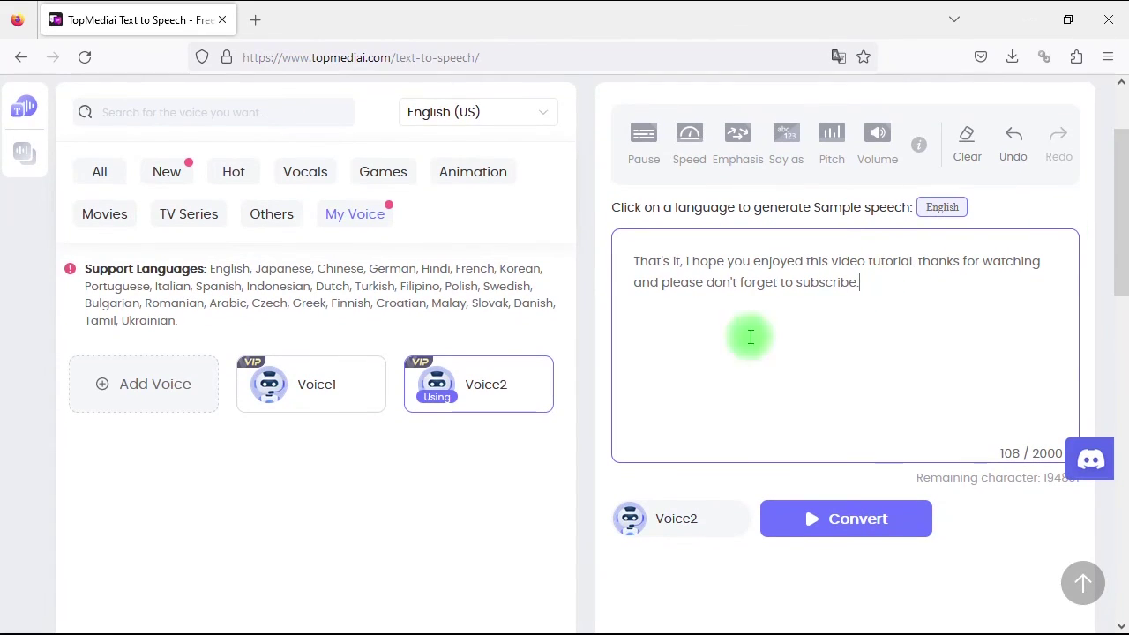
- Switch the voice to SpongeBob SquarePants from the SpongeBob category under All
click(99, 175)
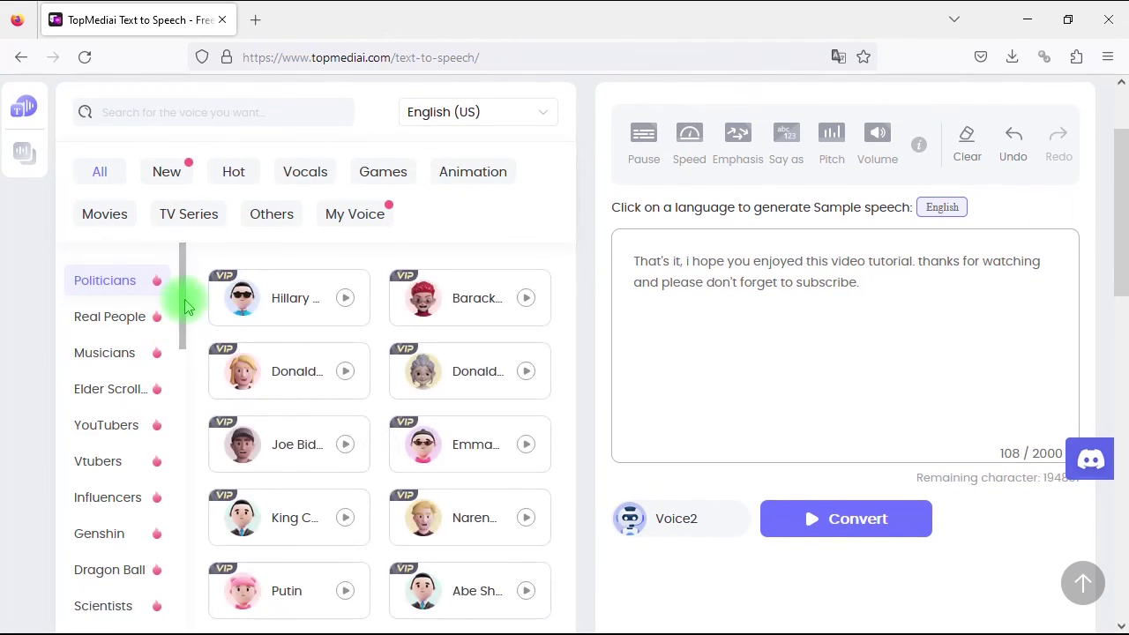
scroll(185, 306, down, 3)
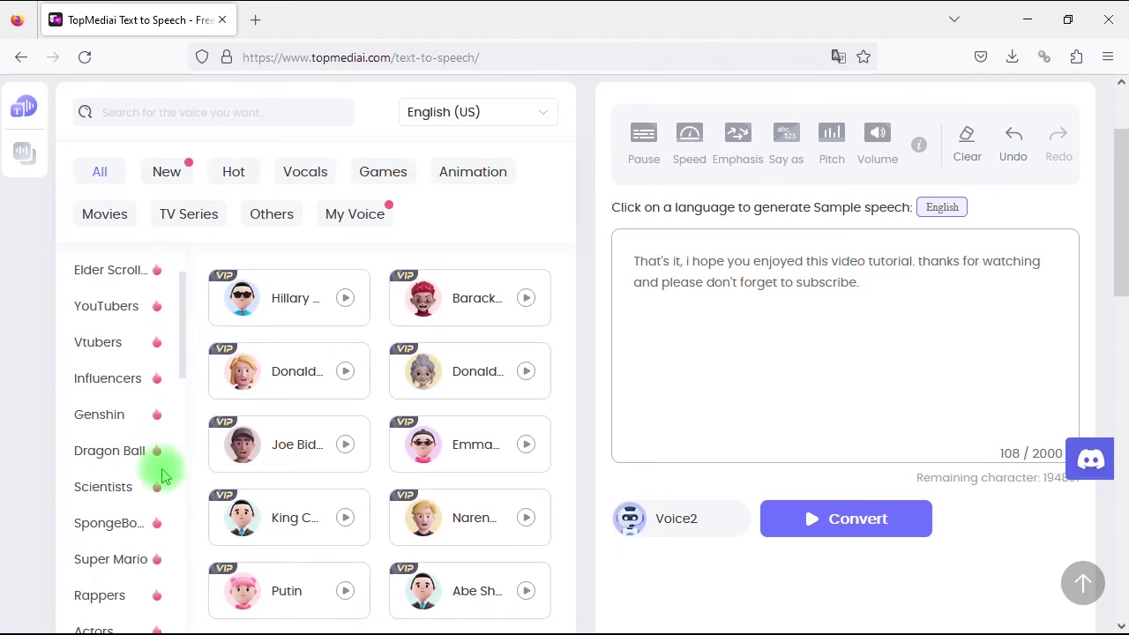
click(110, 525)
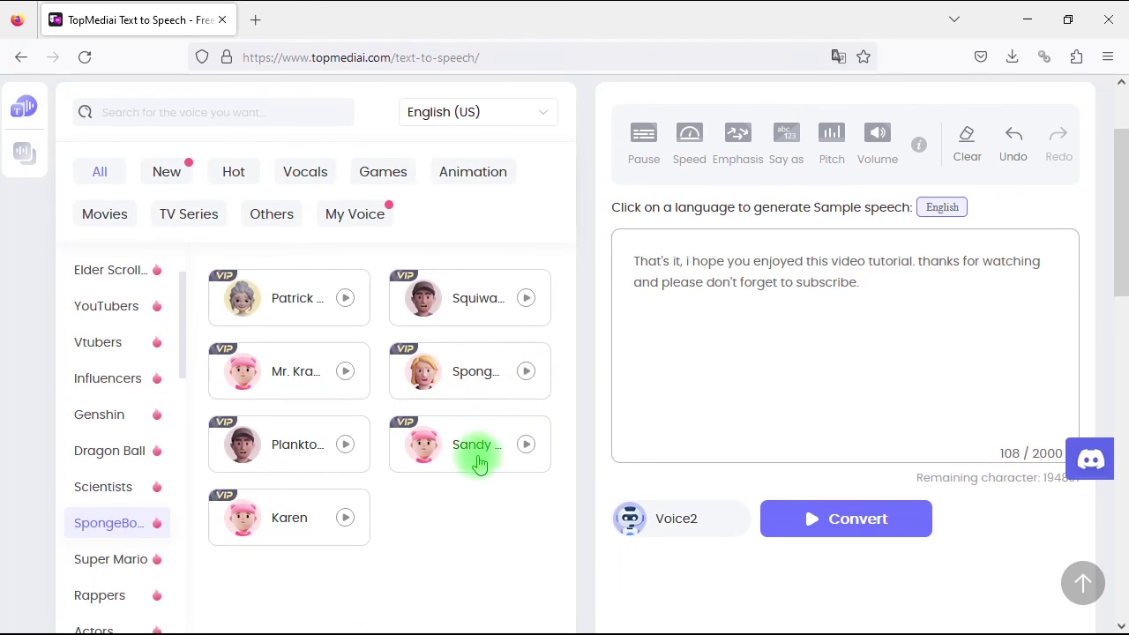
click(490, 379)
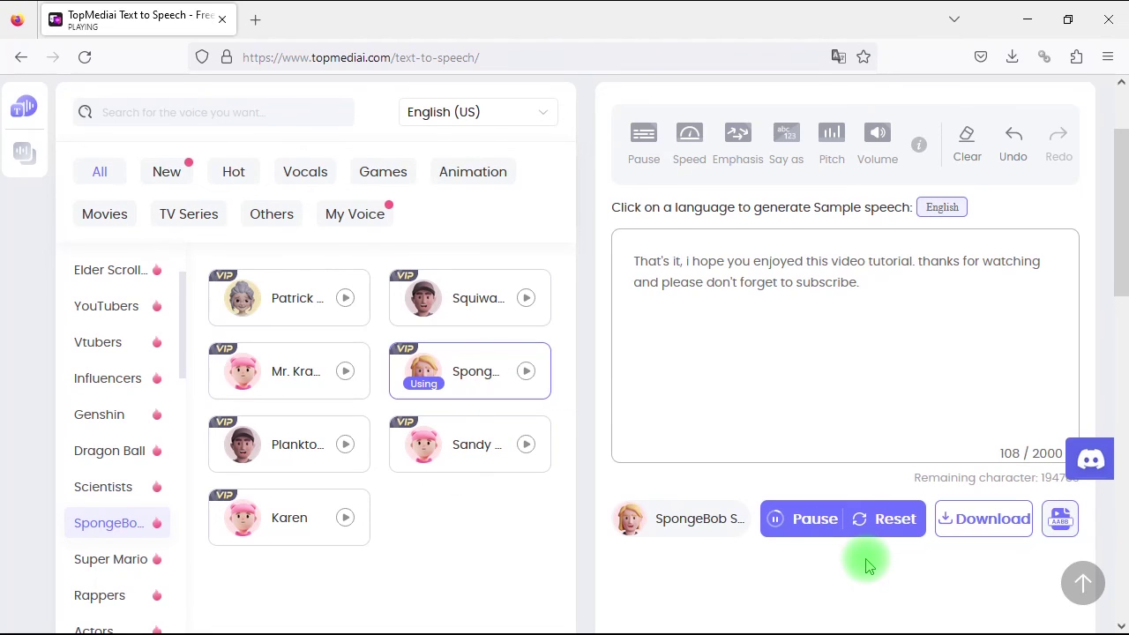